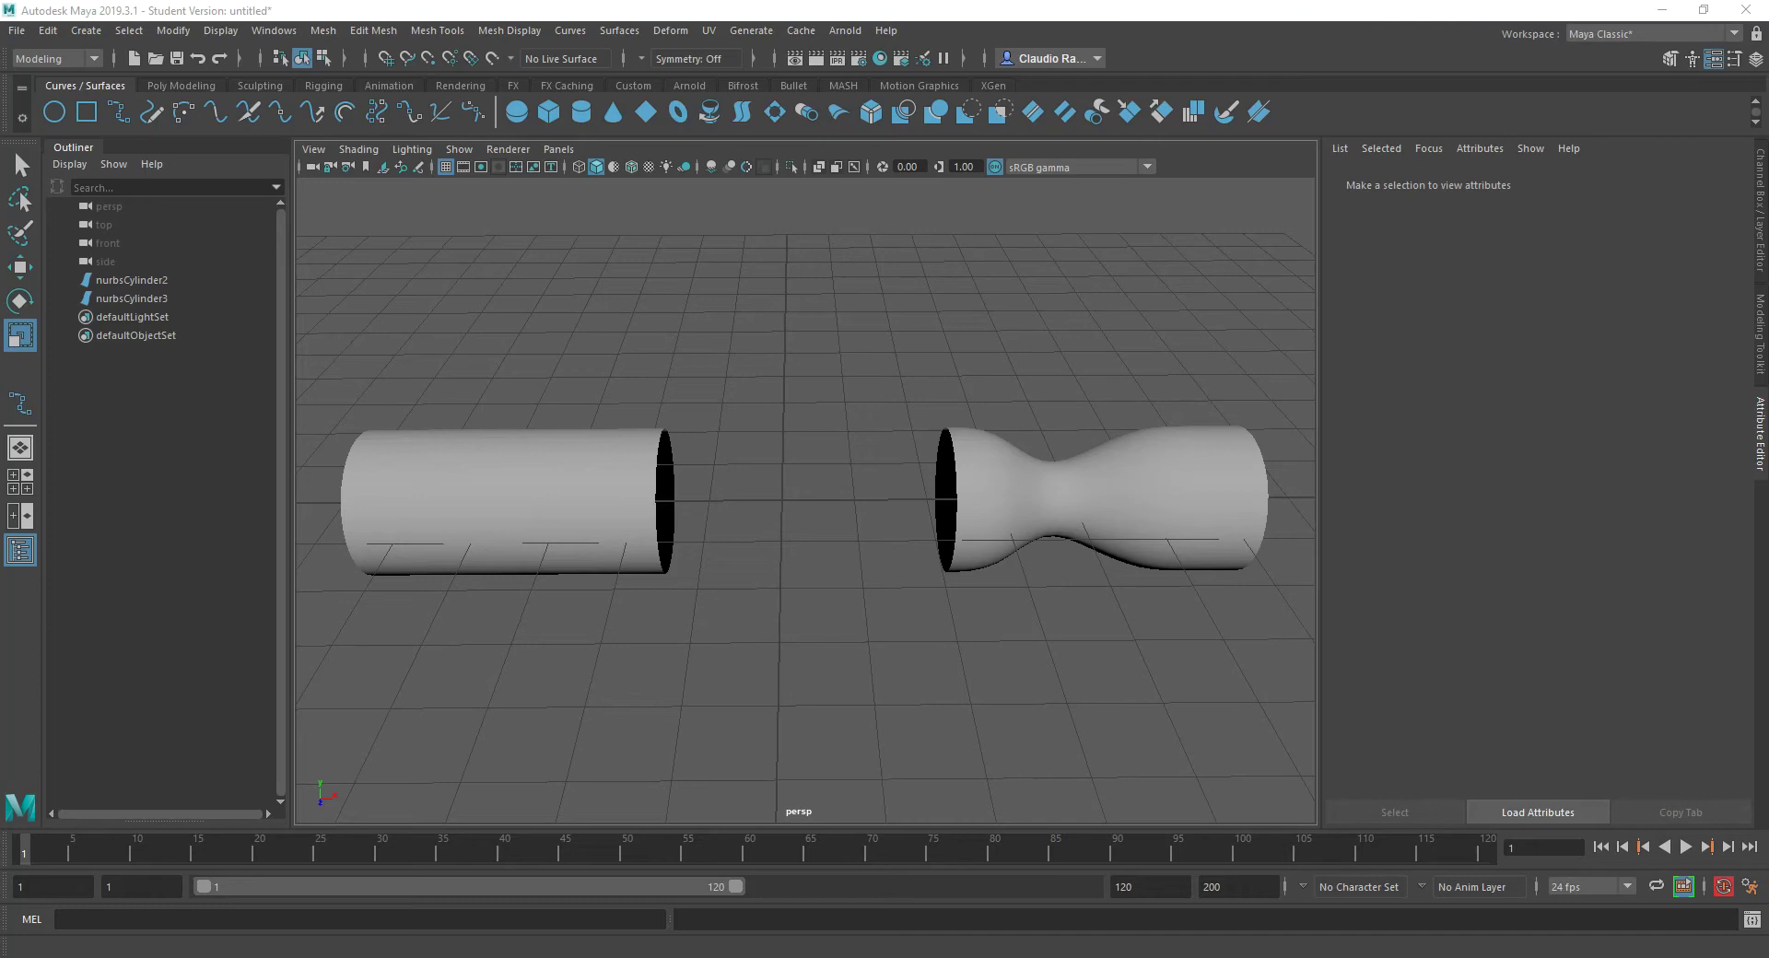
Step: Select the hourglass tube nurbsCylinder3 instead of the straight tube to show its attributes
click(572, 506)
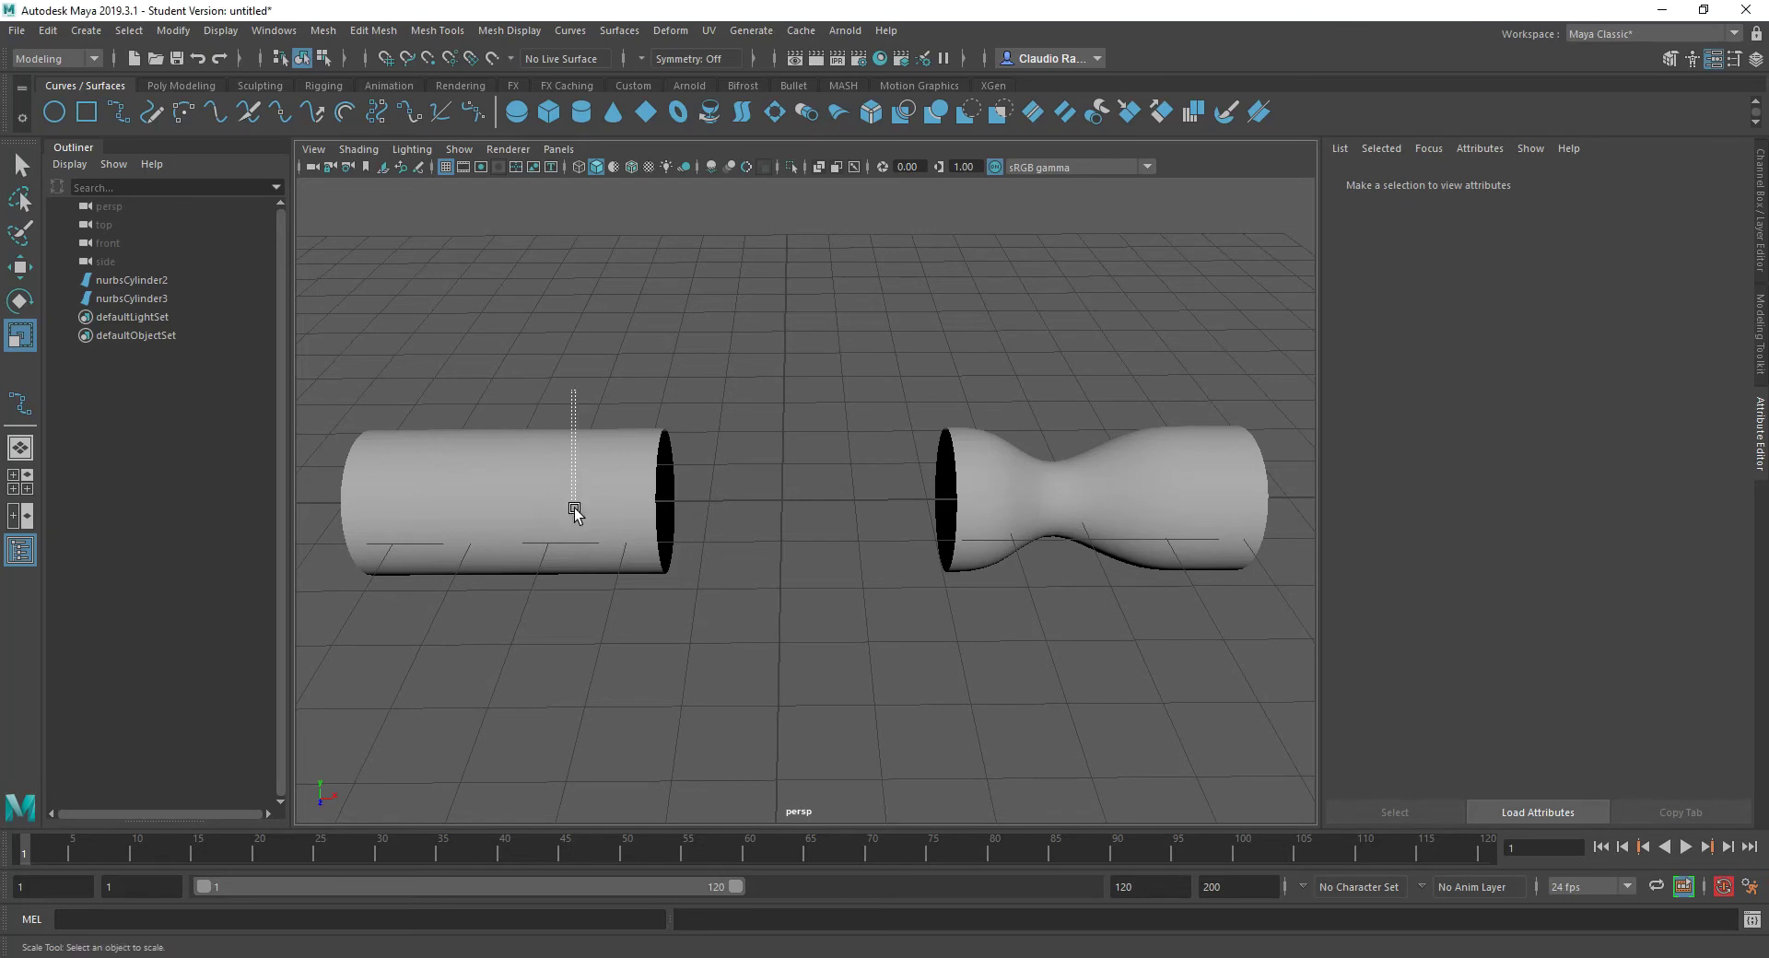
click(1112, 566)
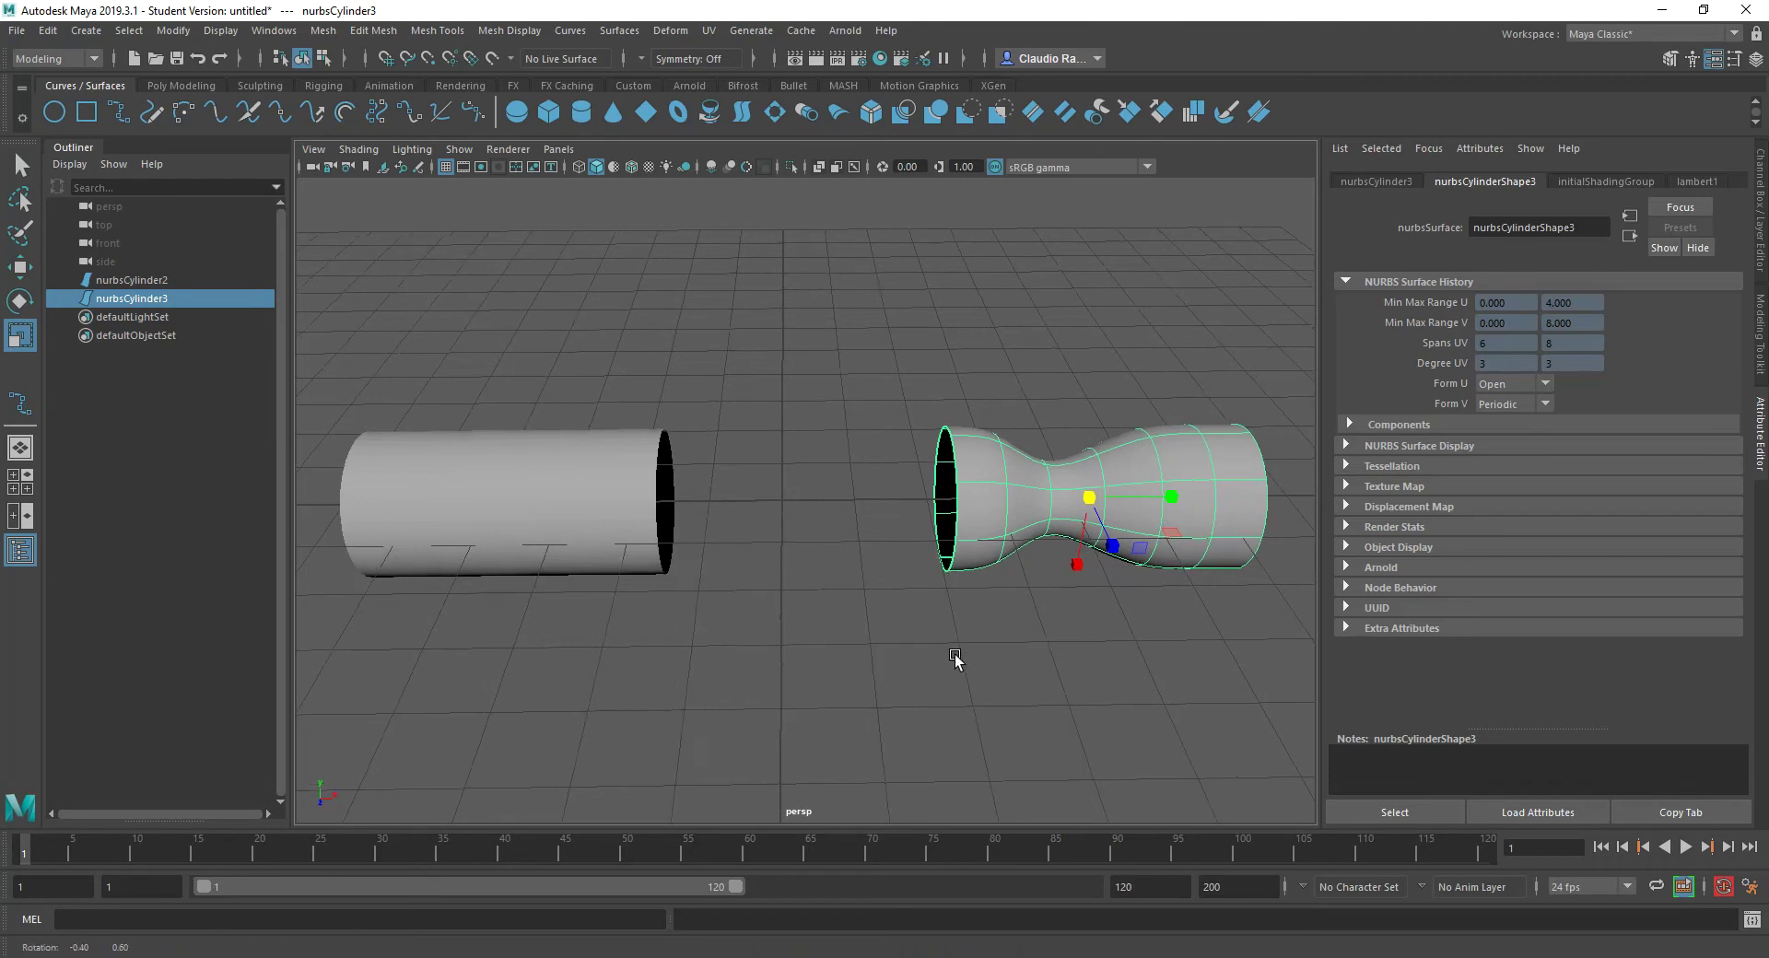
Step: Pick a ring isoparm around the hourglass tube's wider end in isoparm mode, framed close up
alt+drag(955, 659, 1022, 671)
click(1106, 521)
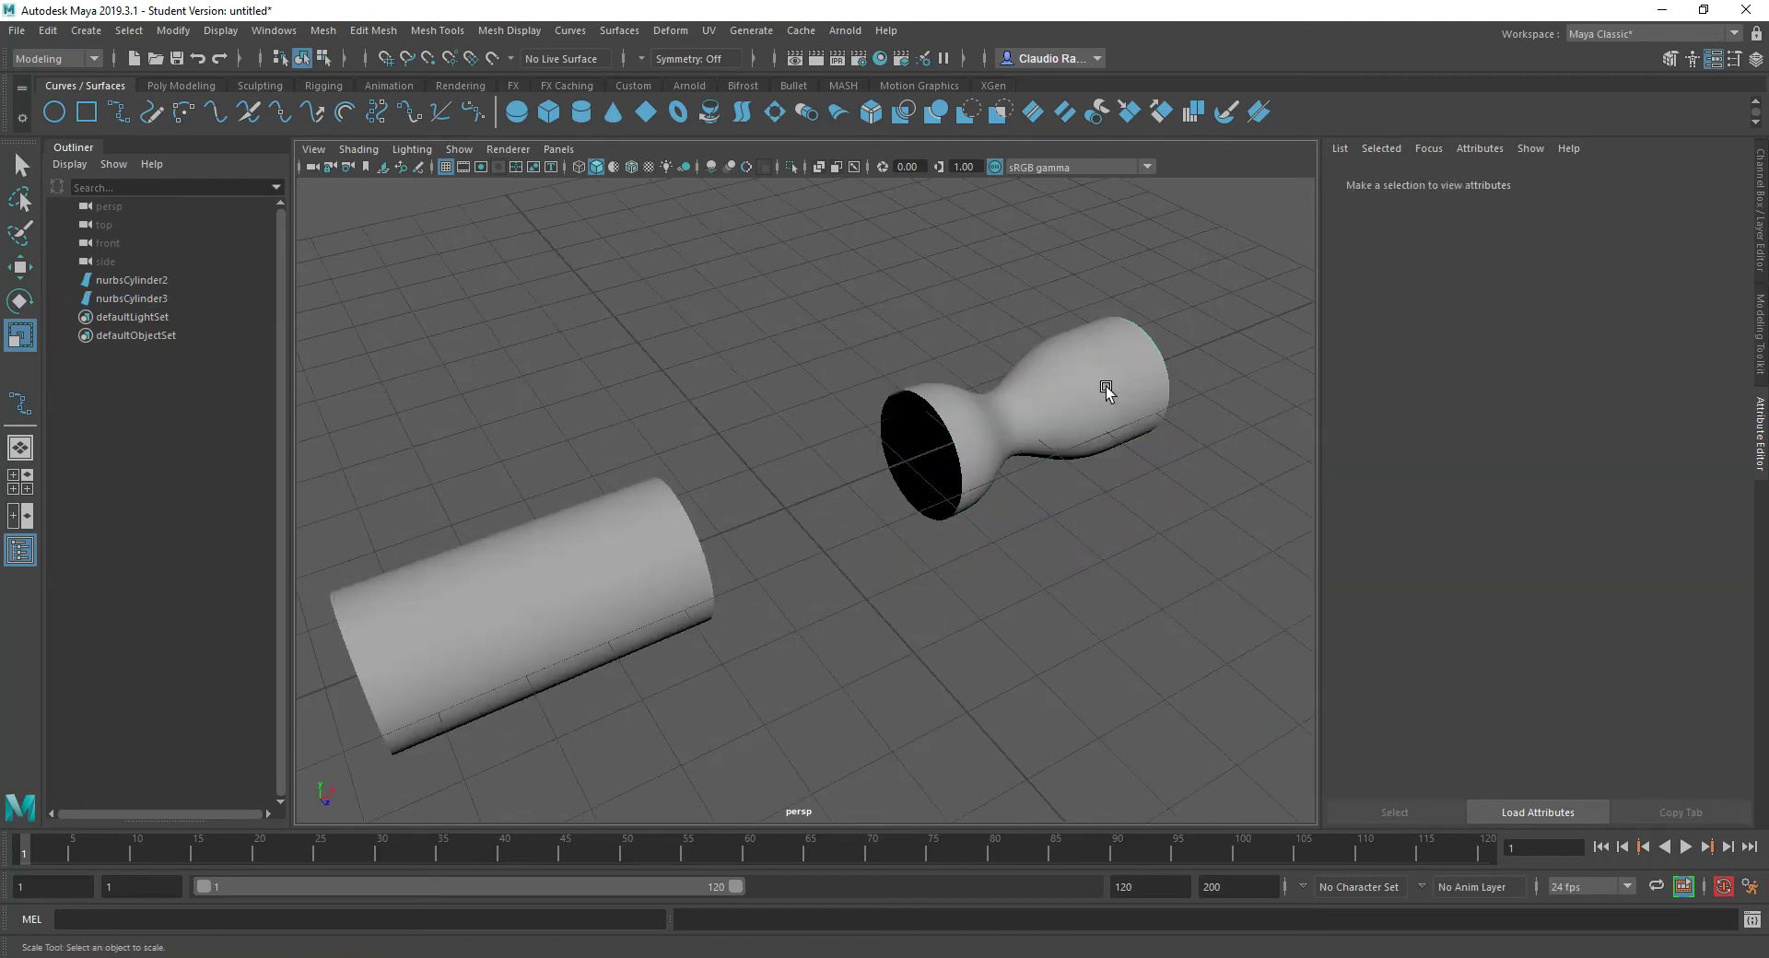
click(1095, 378)
right_drag(1096, 379, 1103, 329)
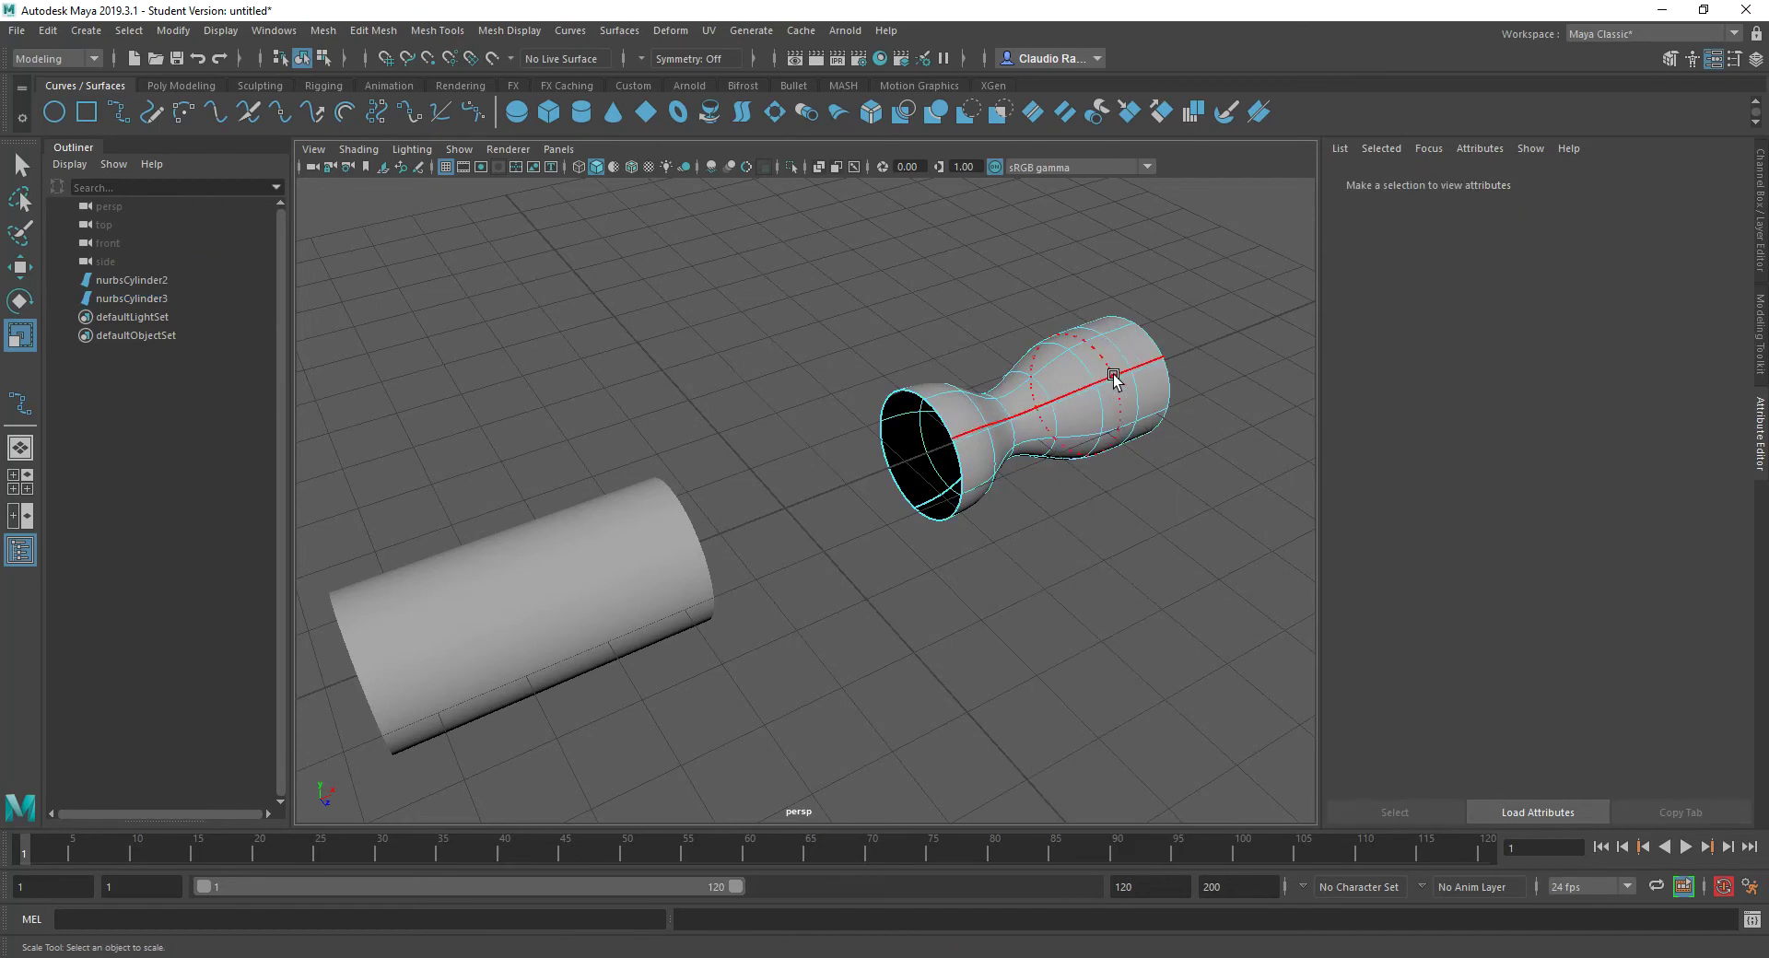
click(1102, 363)
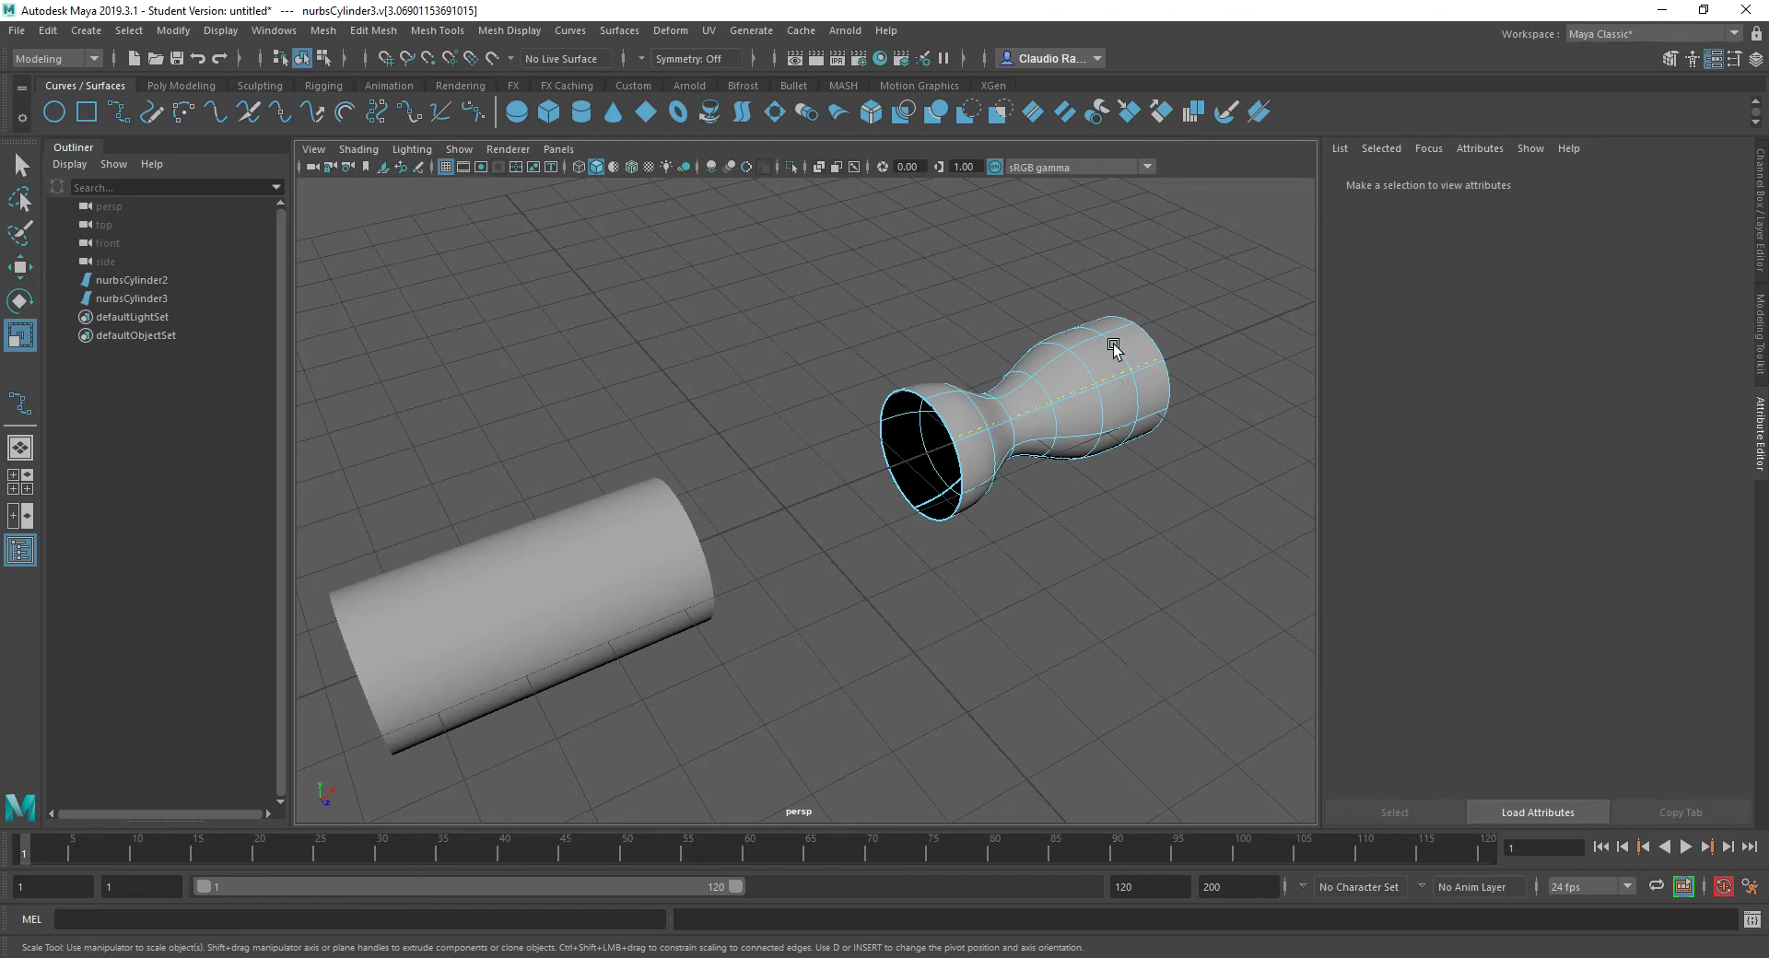
click(1106, 361)
scroll(1069, 373, up, 2)
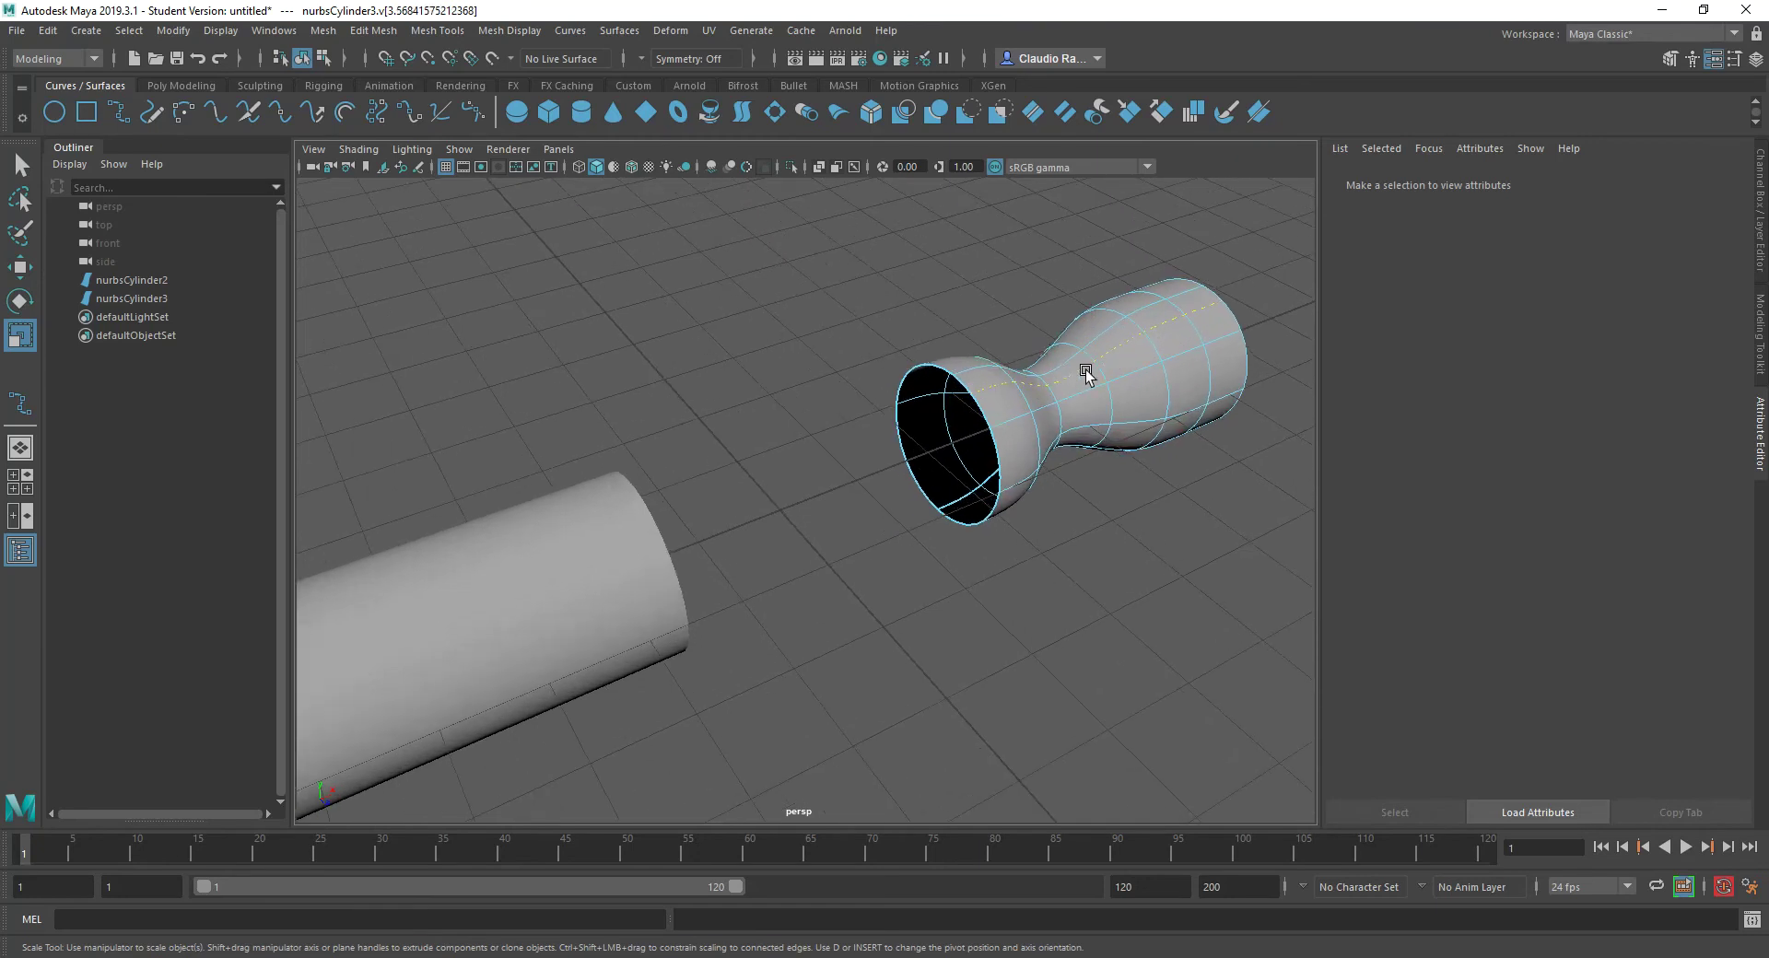
click(1191, 350)
alt+middle_drag(1188, 376, 837, 525)
scroll(841, 525, up, 4)
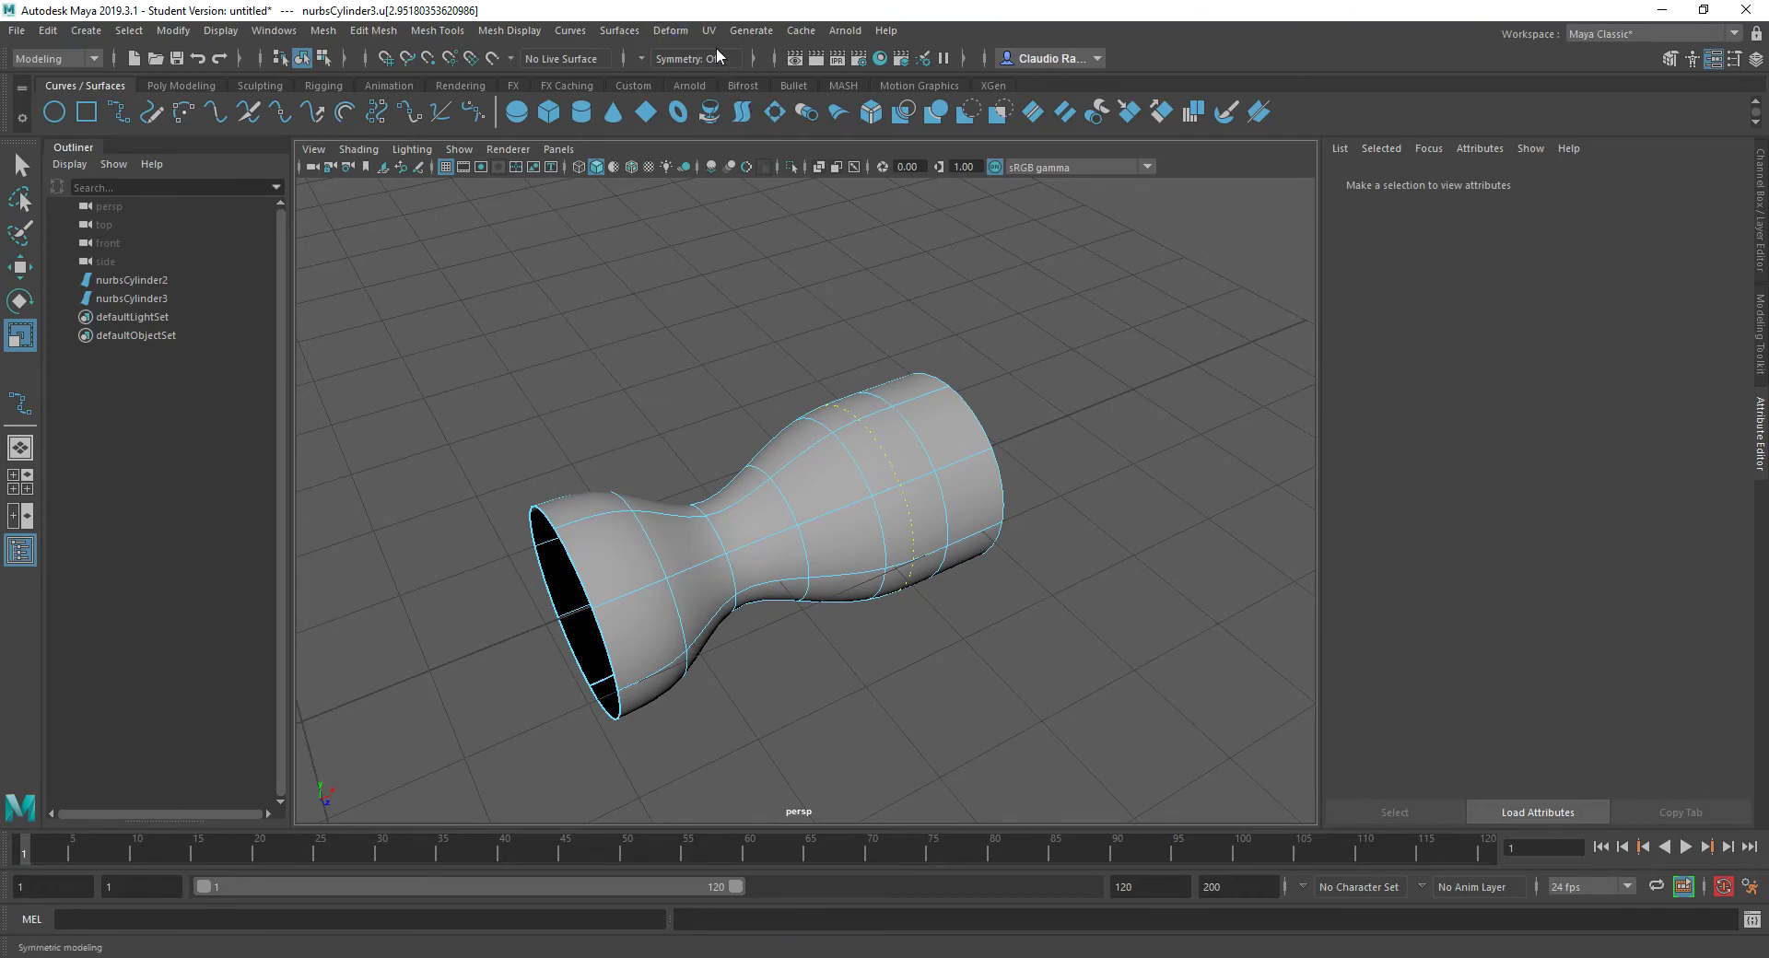
Step: Extract duplicatedCurve1 from the ring isoparm with Curves > Duplicate Surface Curves
click(612, 32)
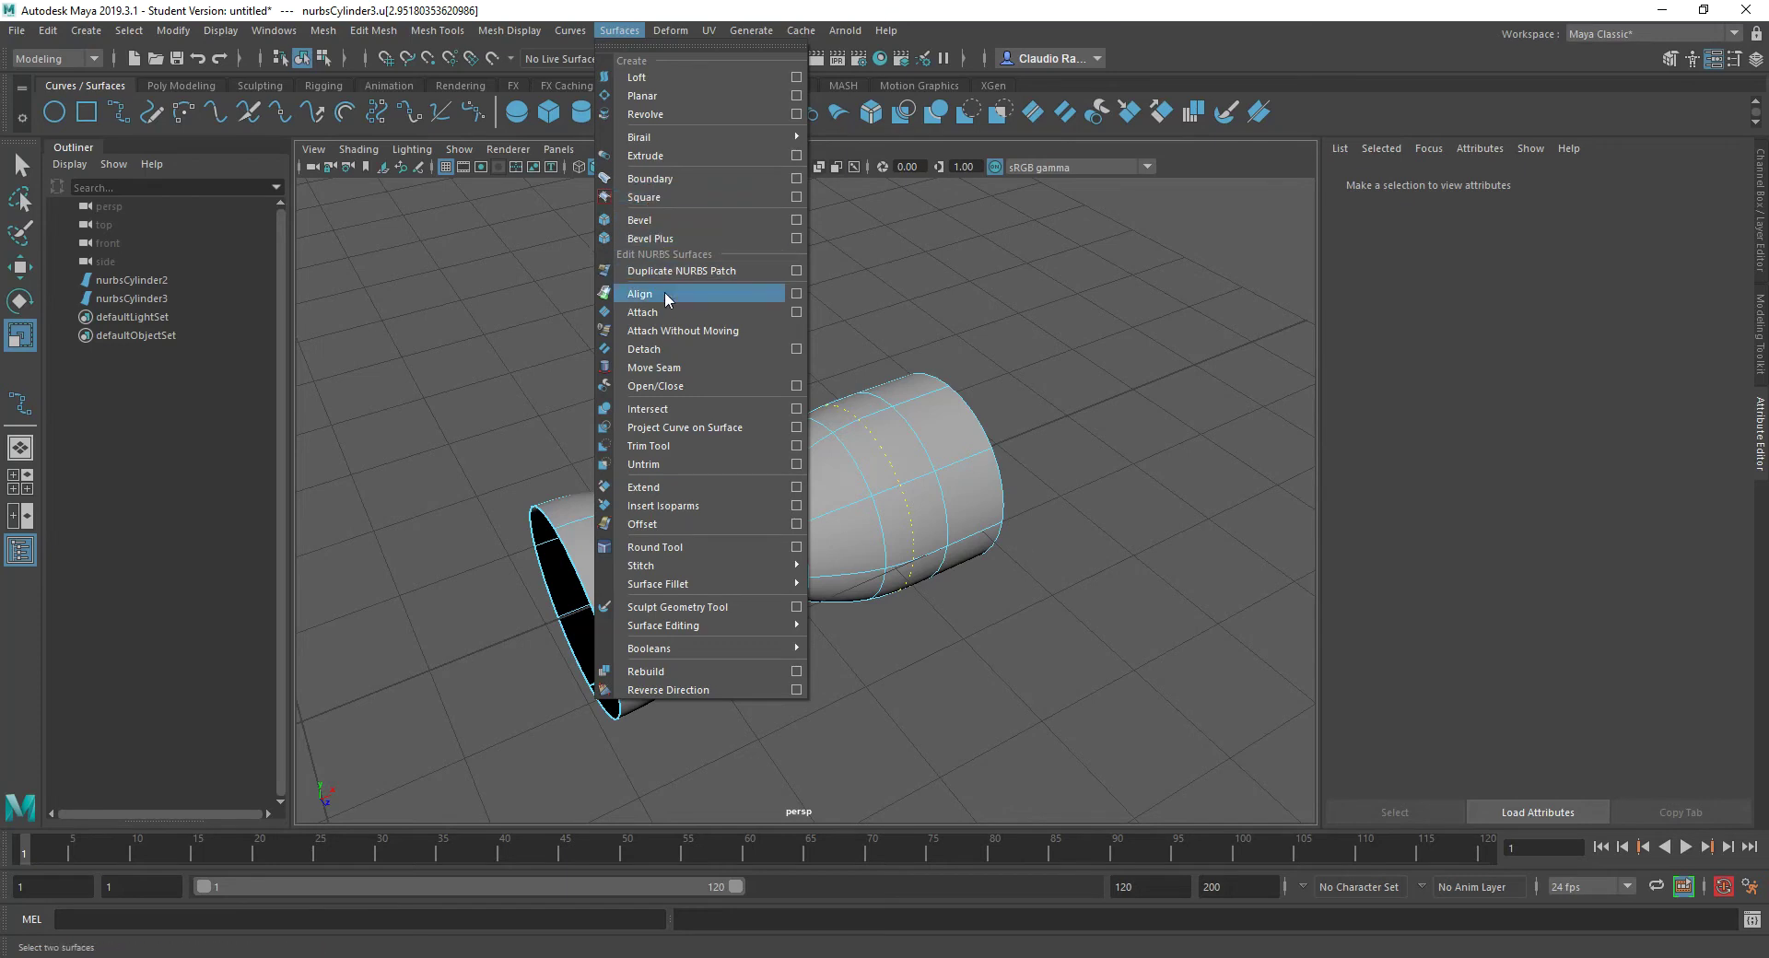
mouse_move(570, 30)
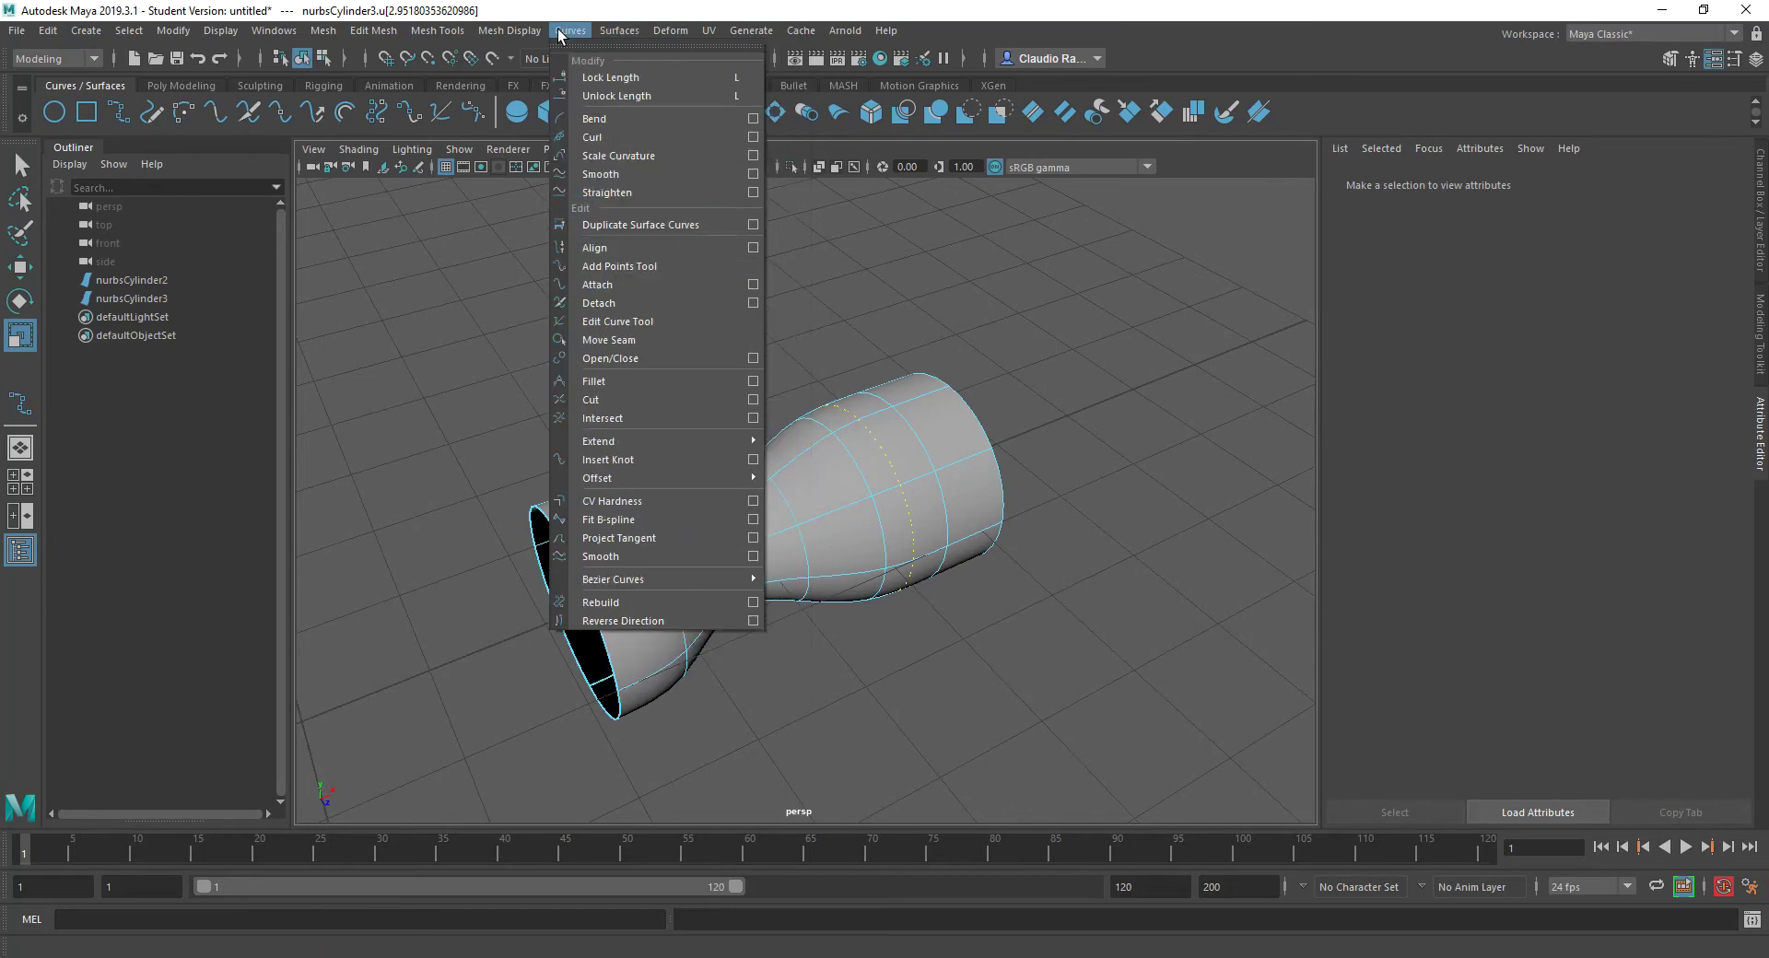
click(658, 229)
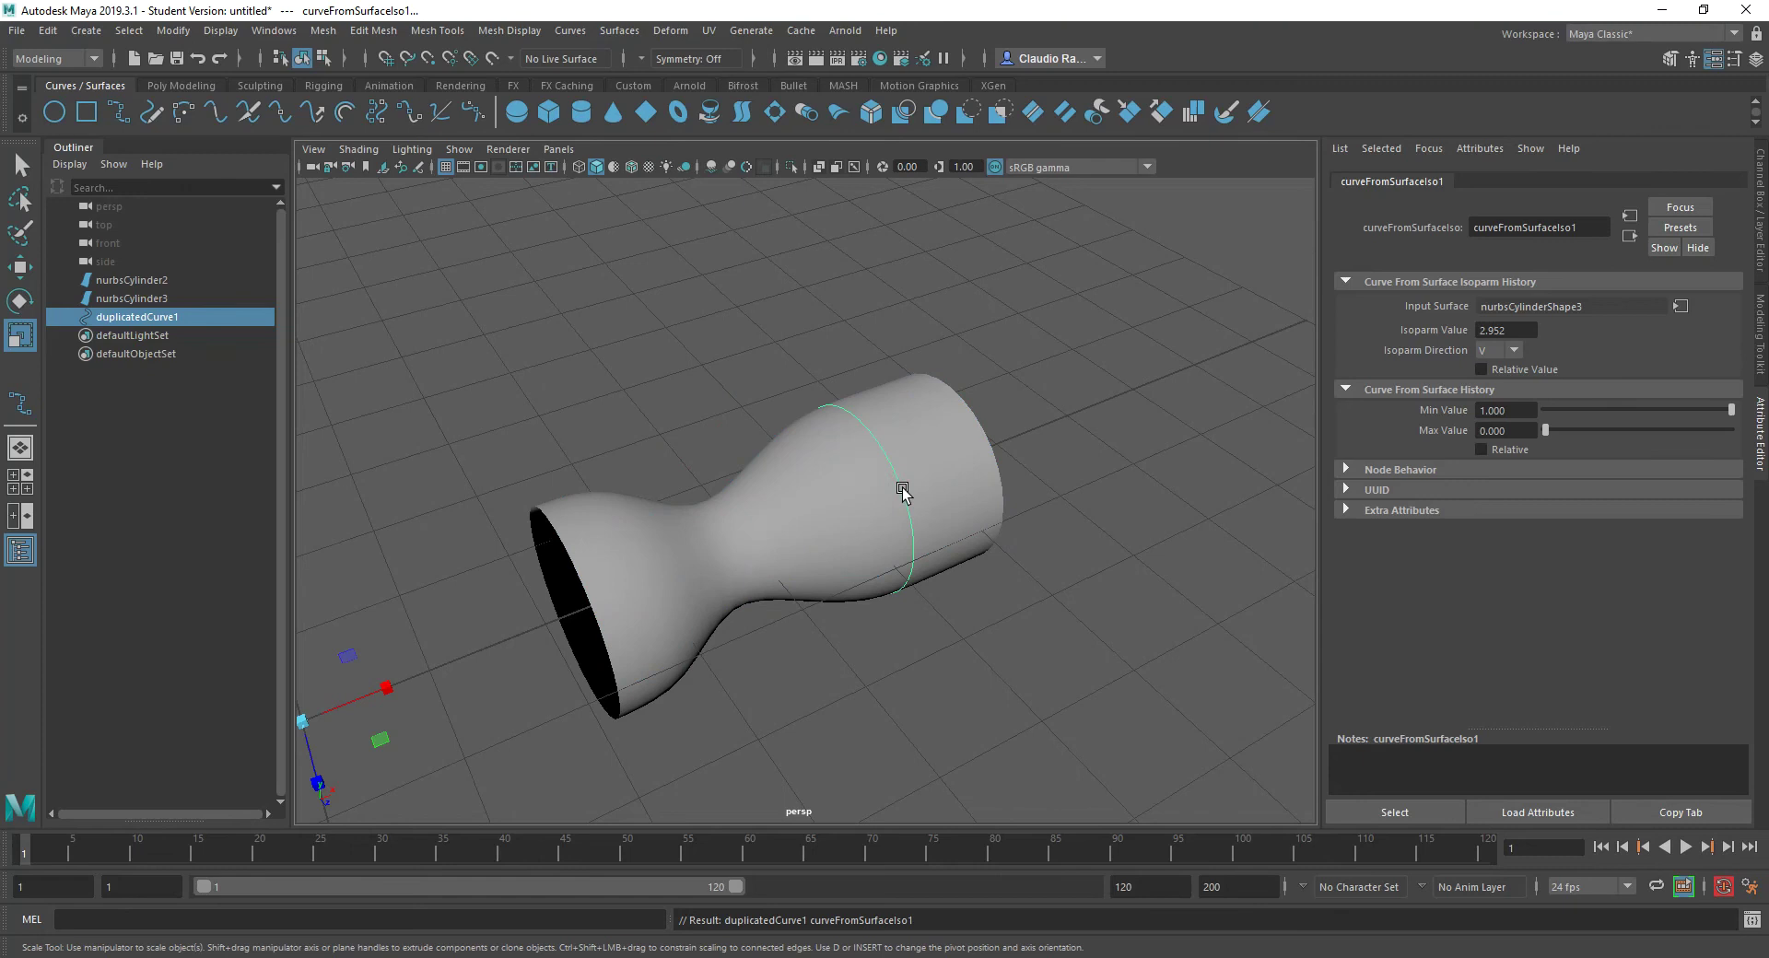
Step: Test-move the ring curve and the hourglass tube, undoing both moves
key(w)
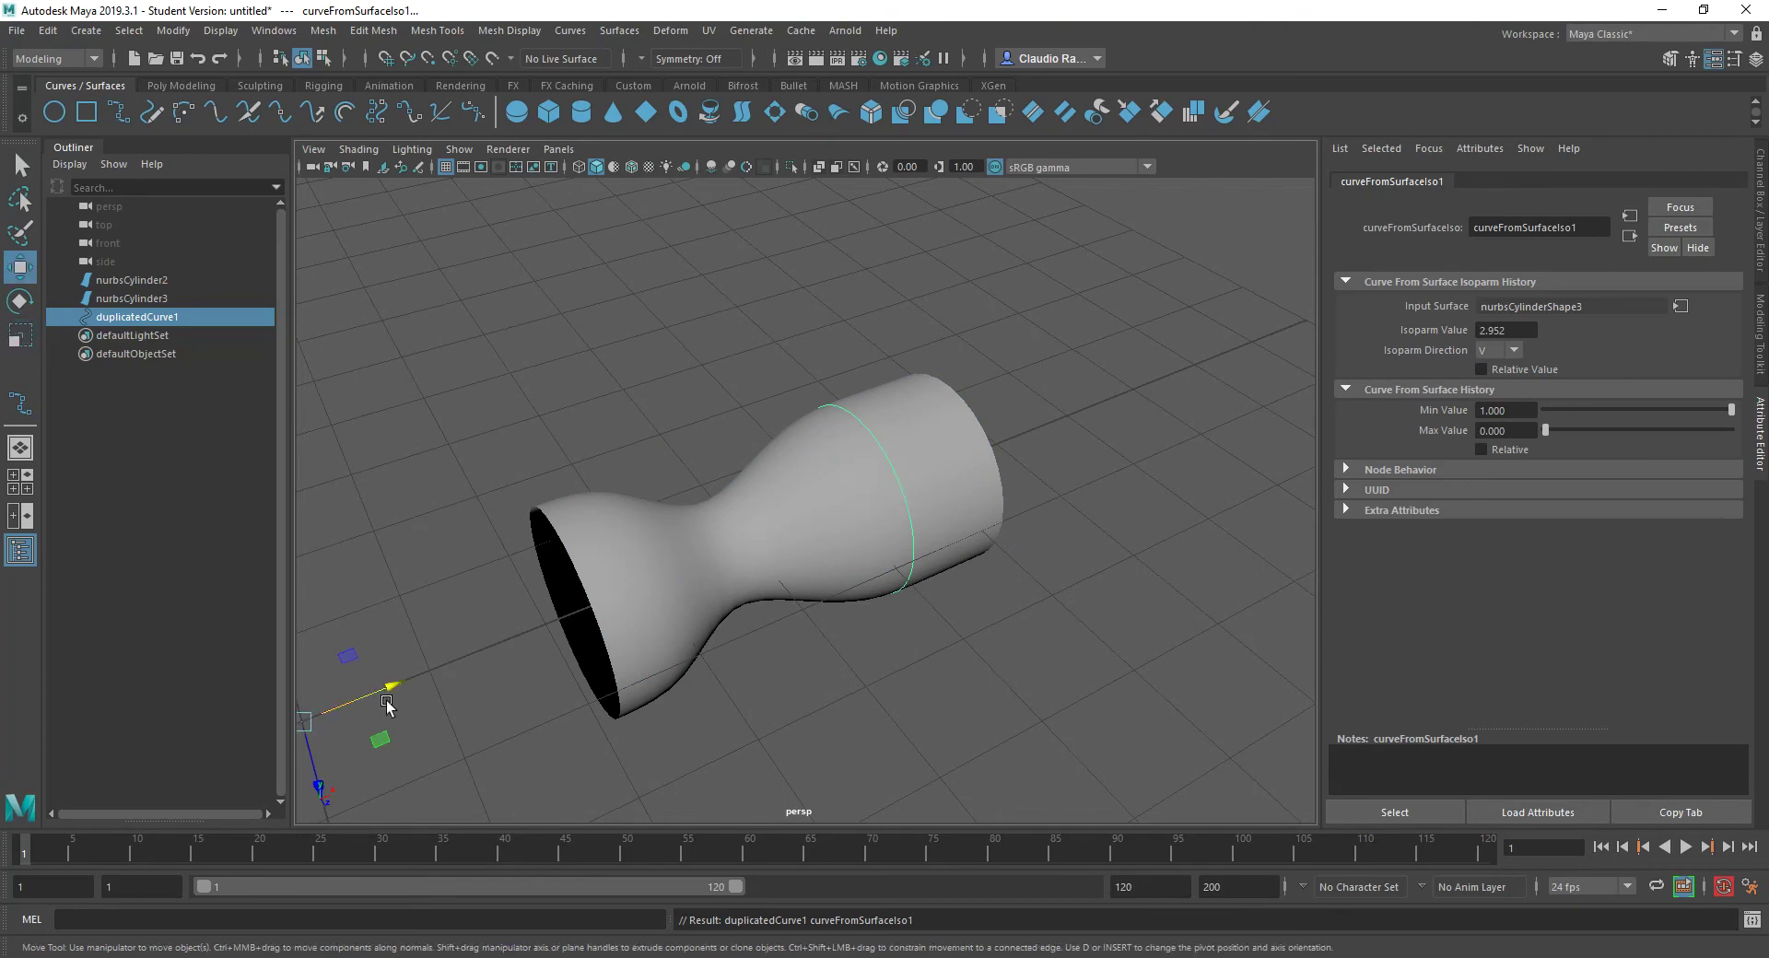
drag(388, 690, 531, 728)
key(ctrl+z)
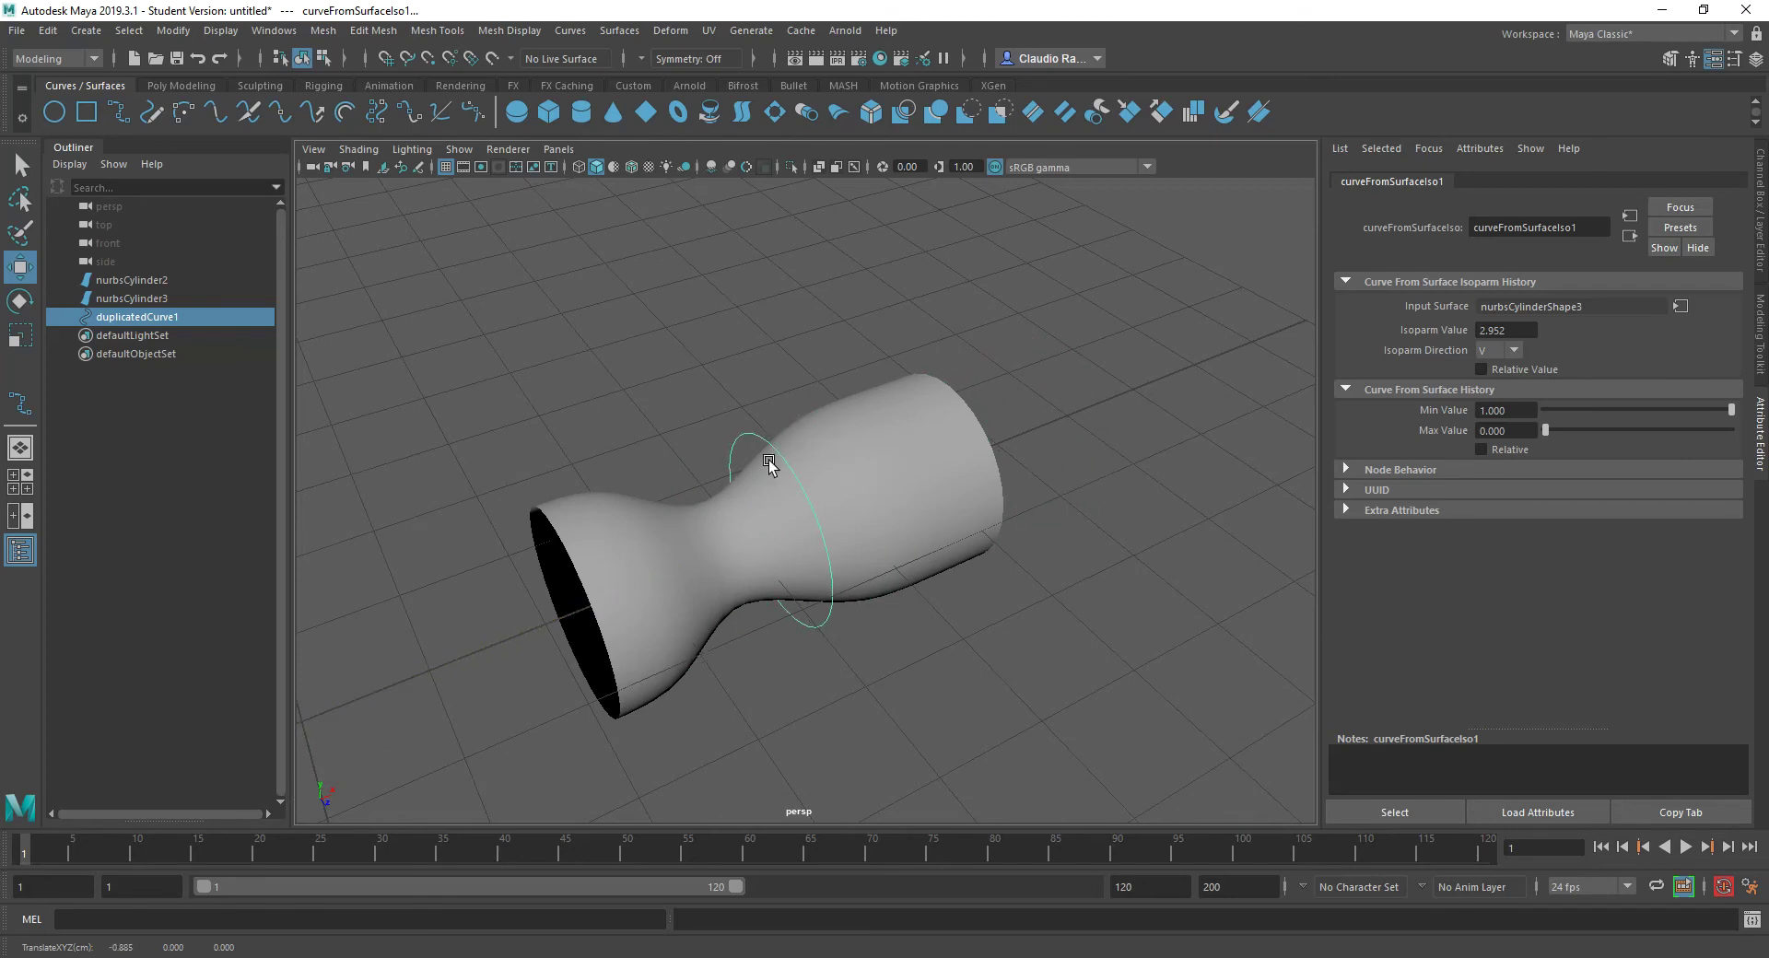
click(657, 557)
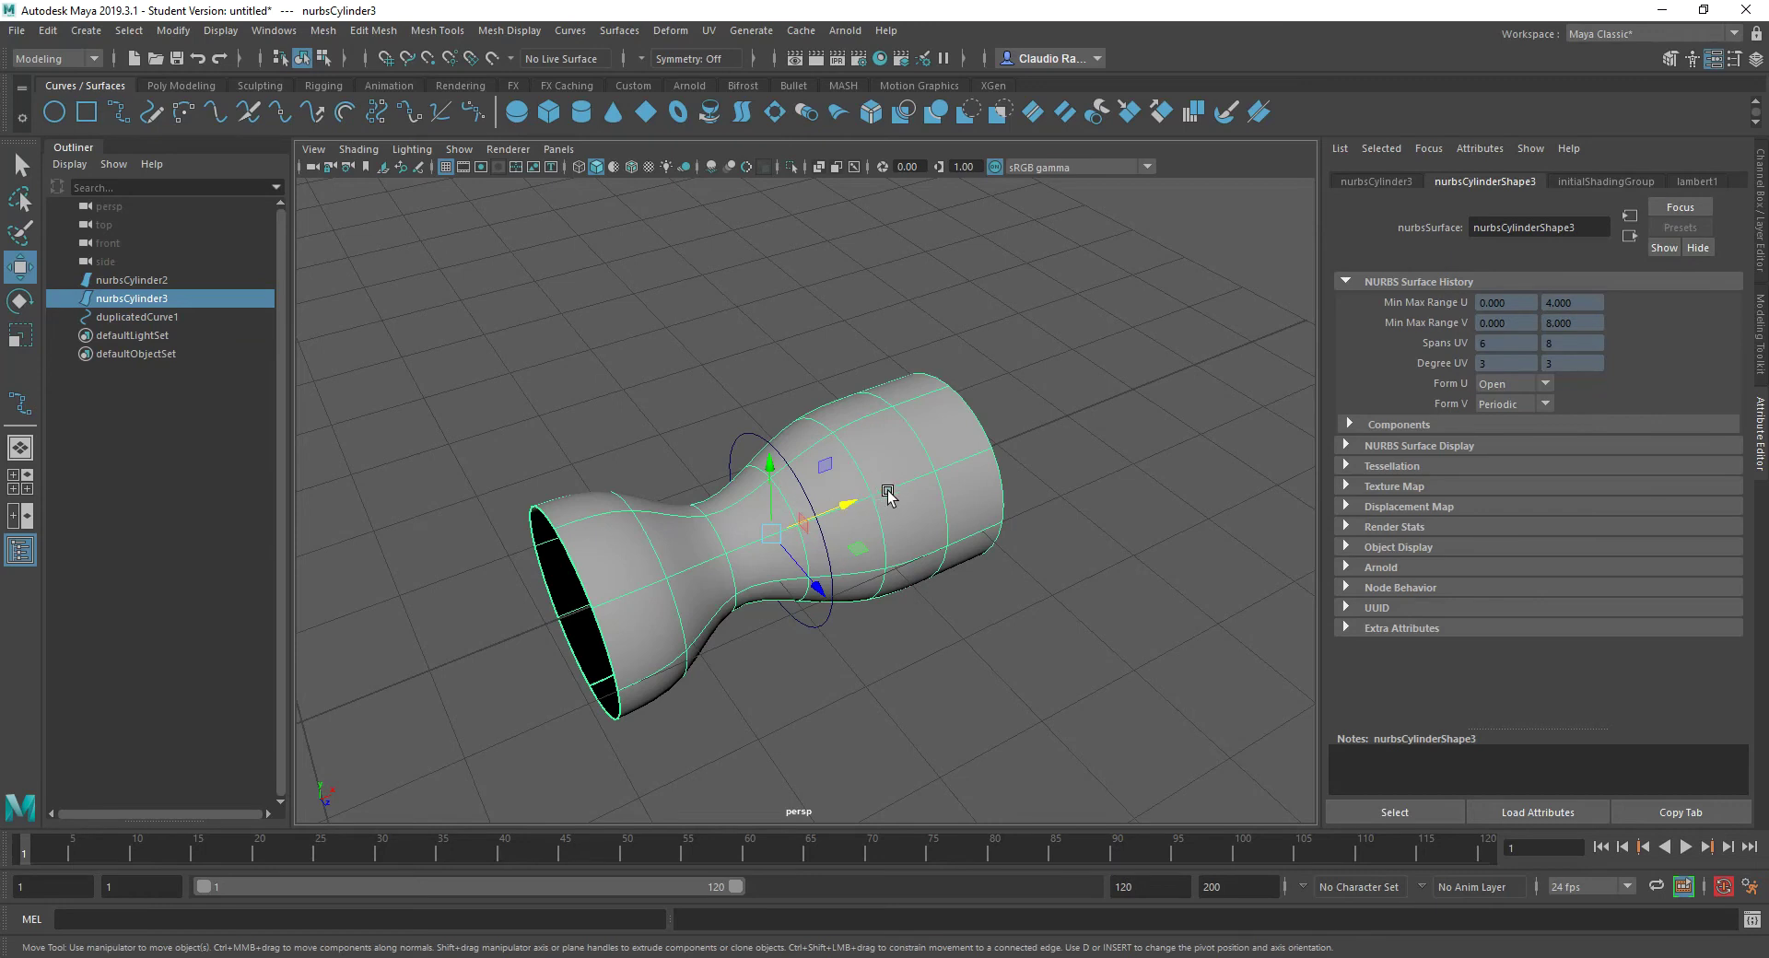
drag(770, 460, 698, 380)
key(ctrl+z)
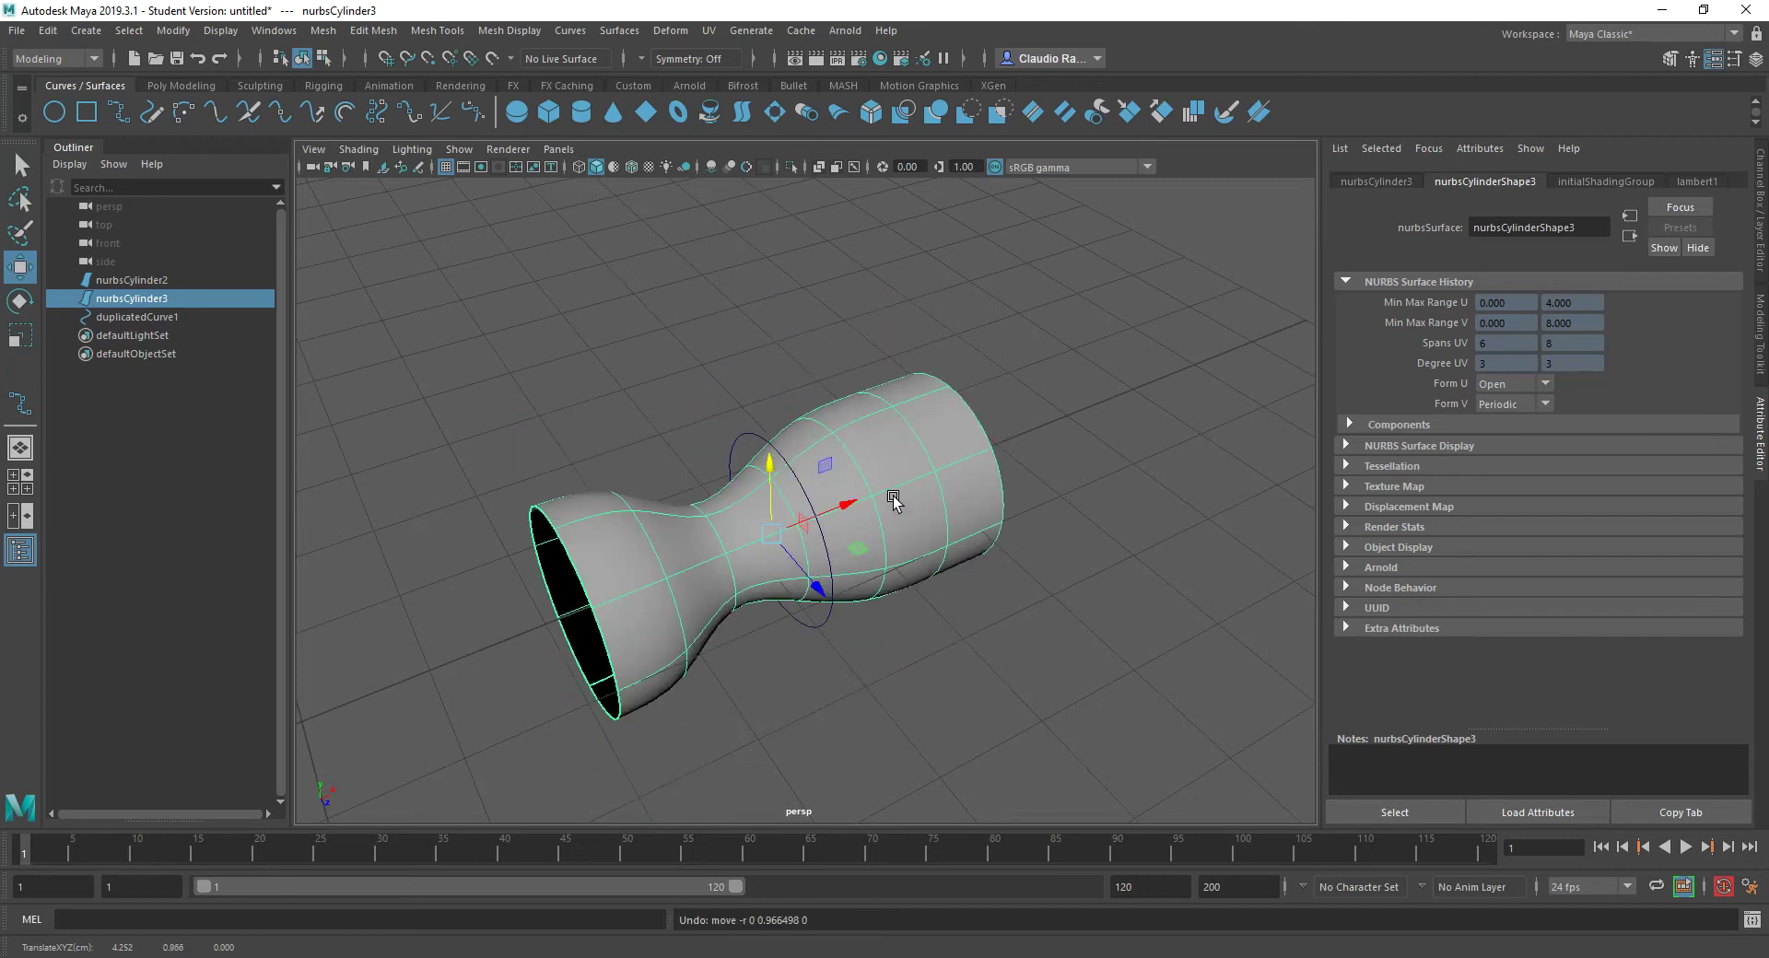
right_click(943, 468)
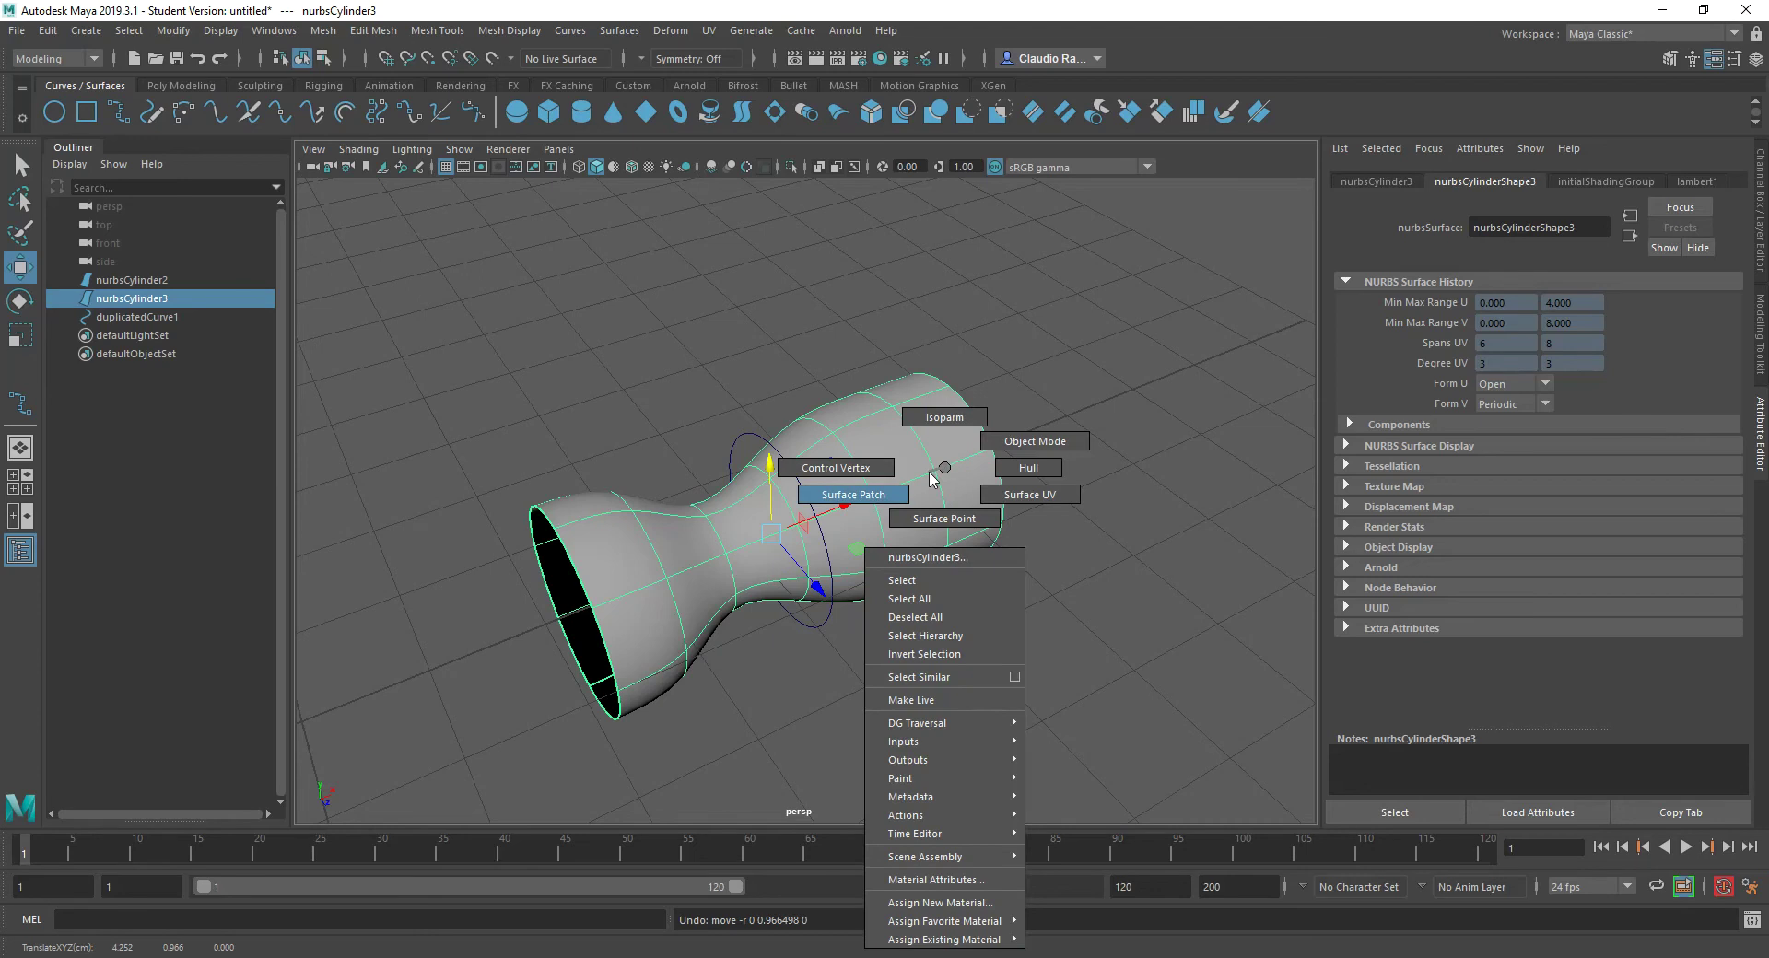
click(866, 465)
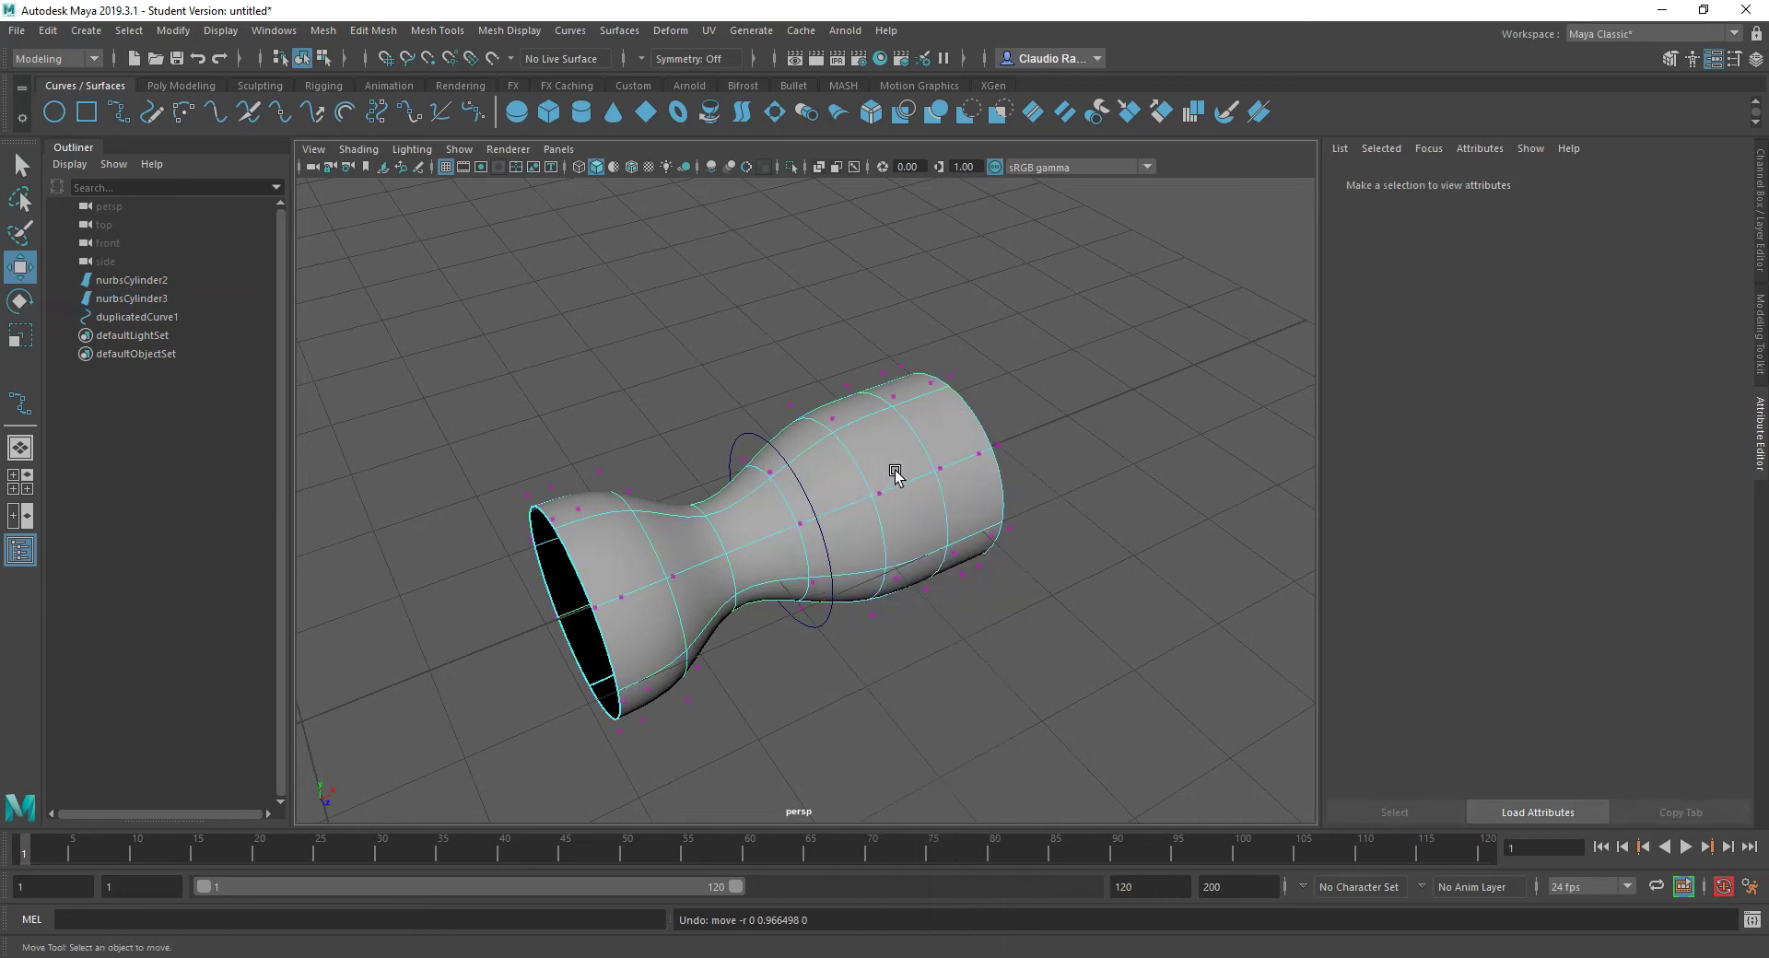
click(939, 468)
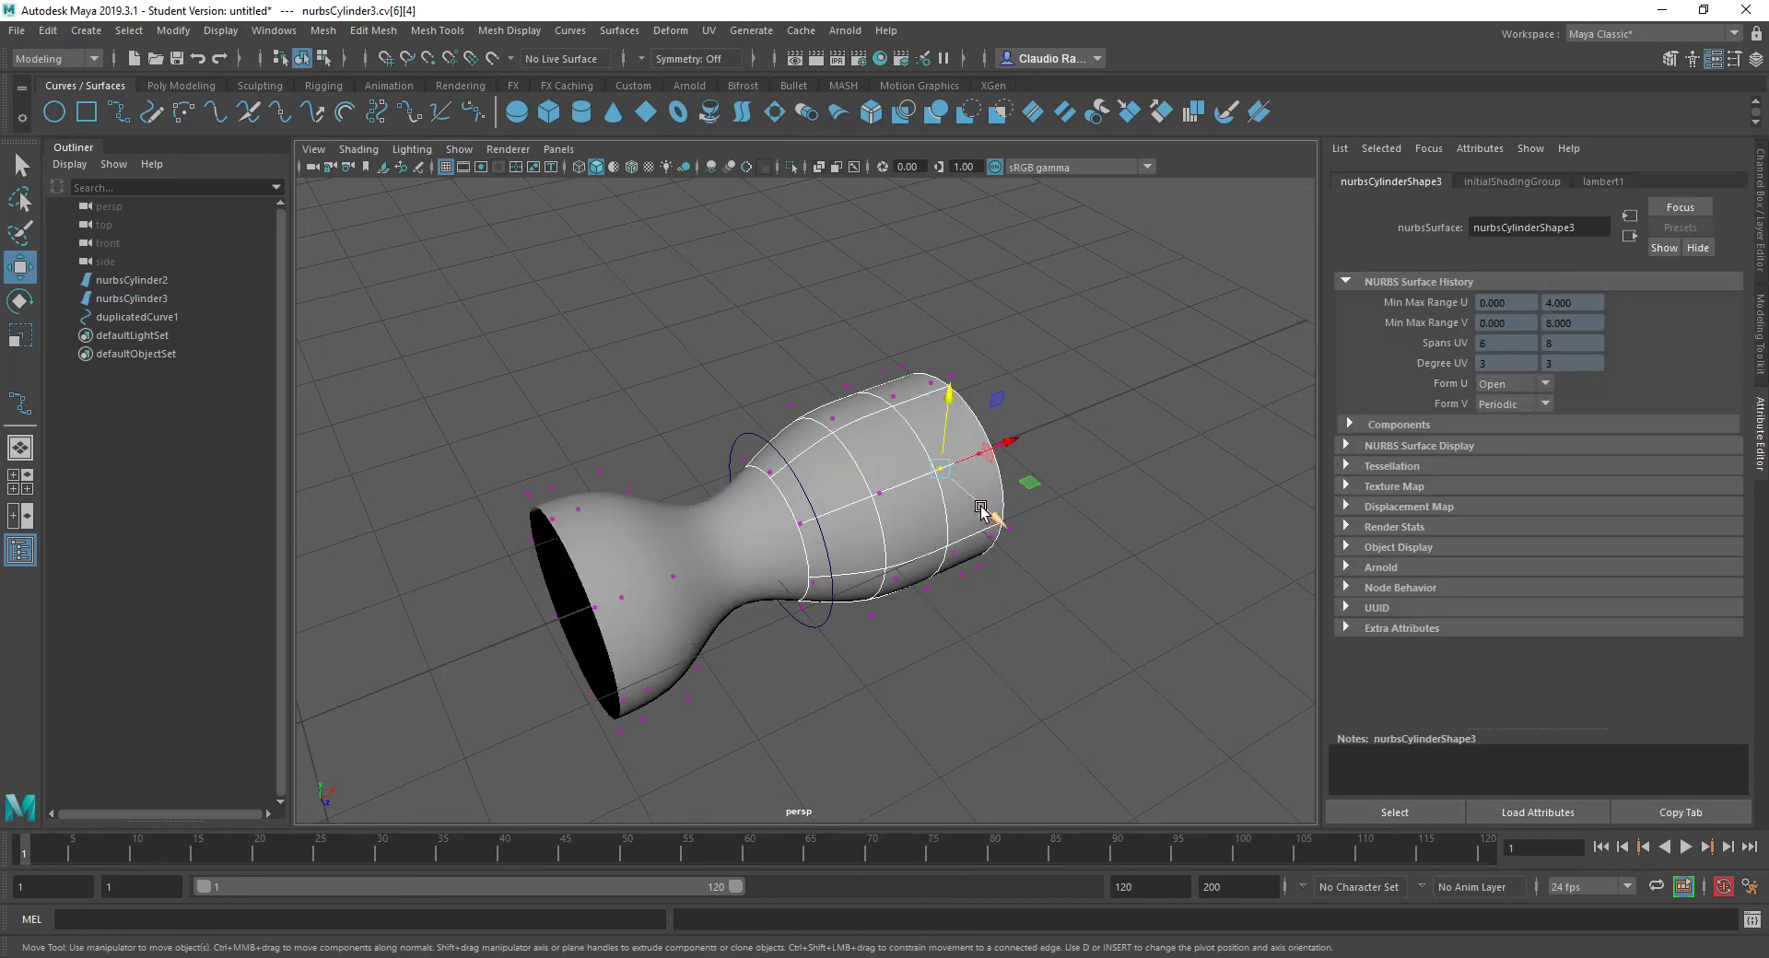
middle_drag(995, 519, 1047, 715)
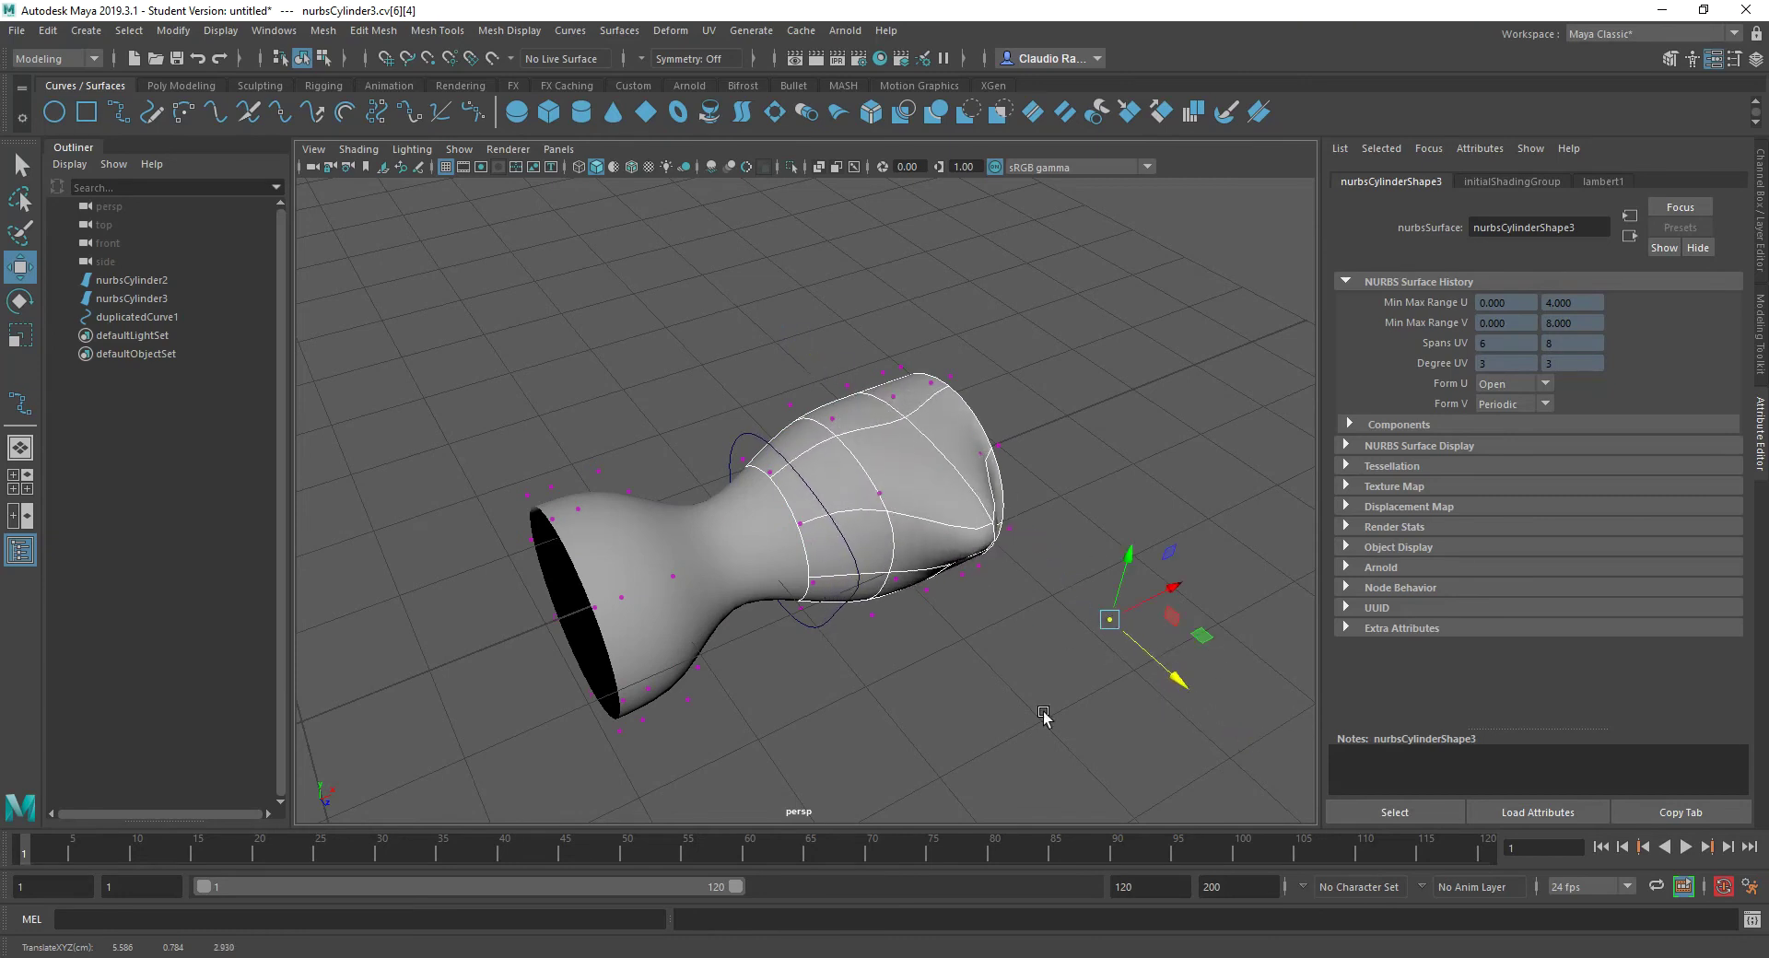
alt+drag(891, 648, 983, 564)
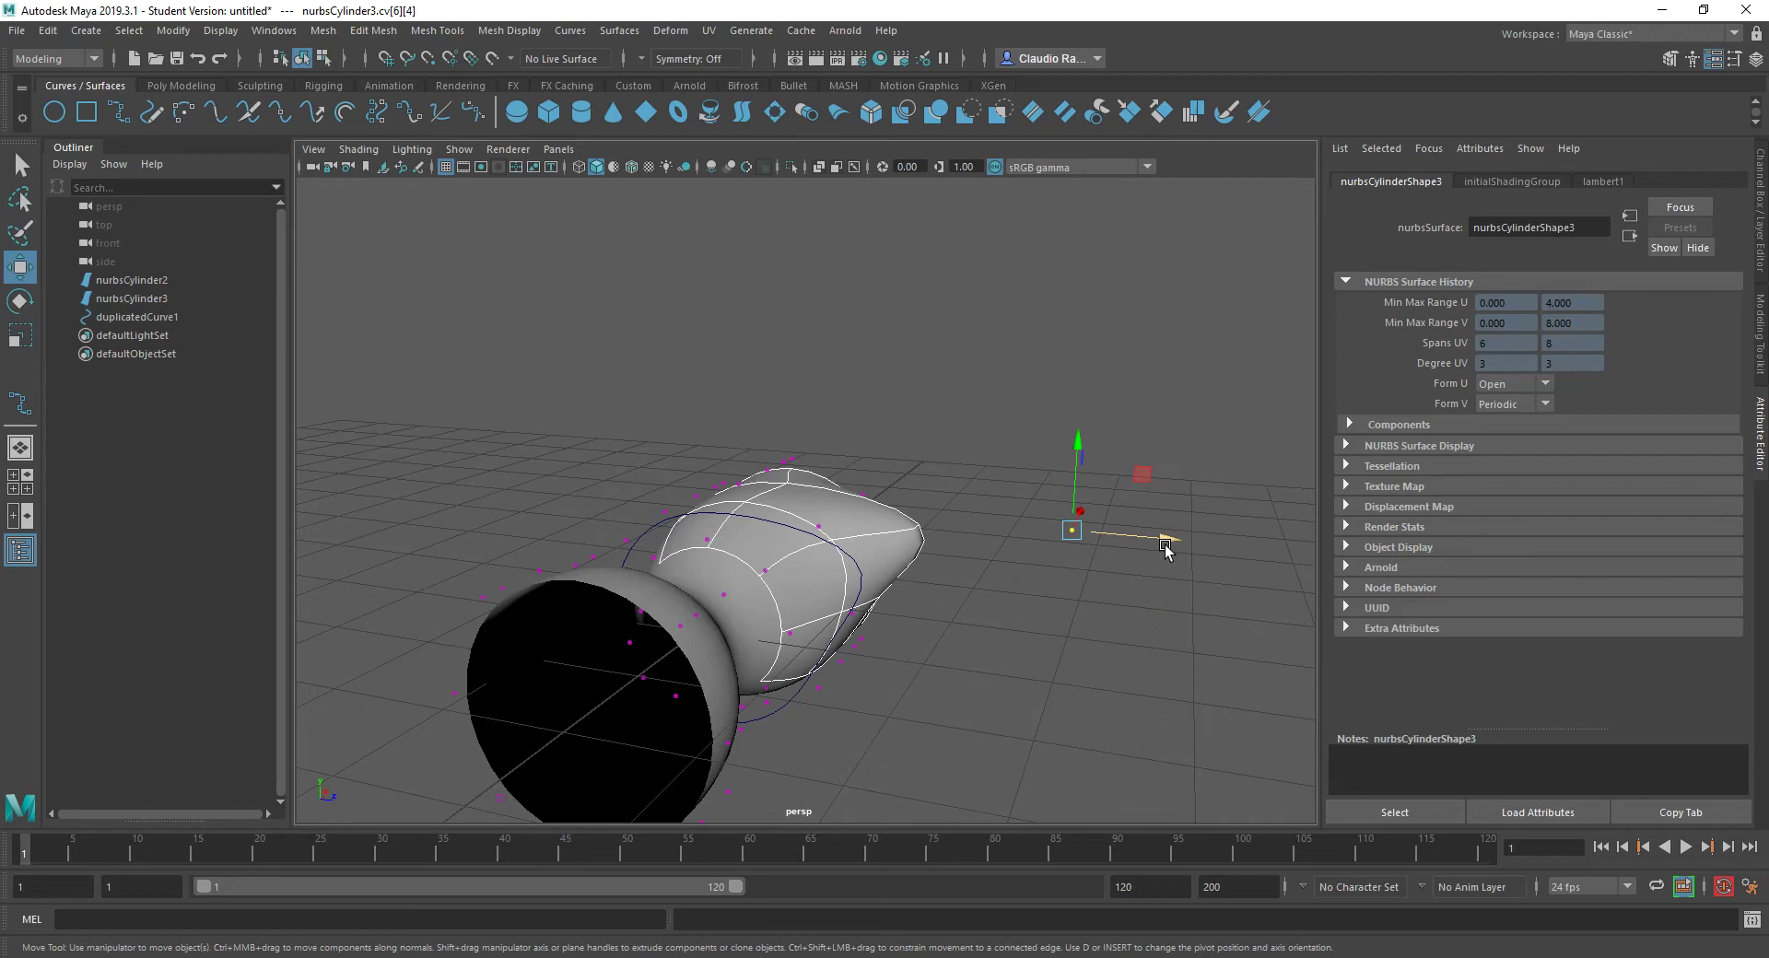
middle_drag(1169, 544, 1019, 604)
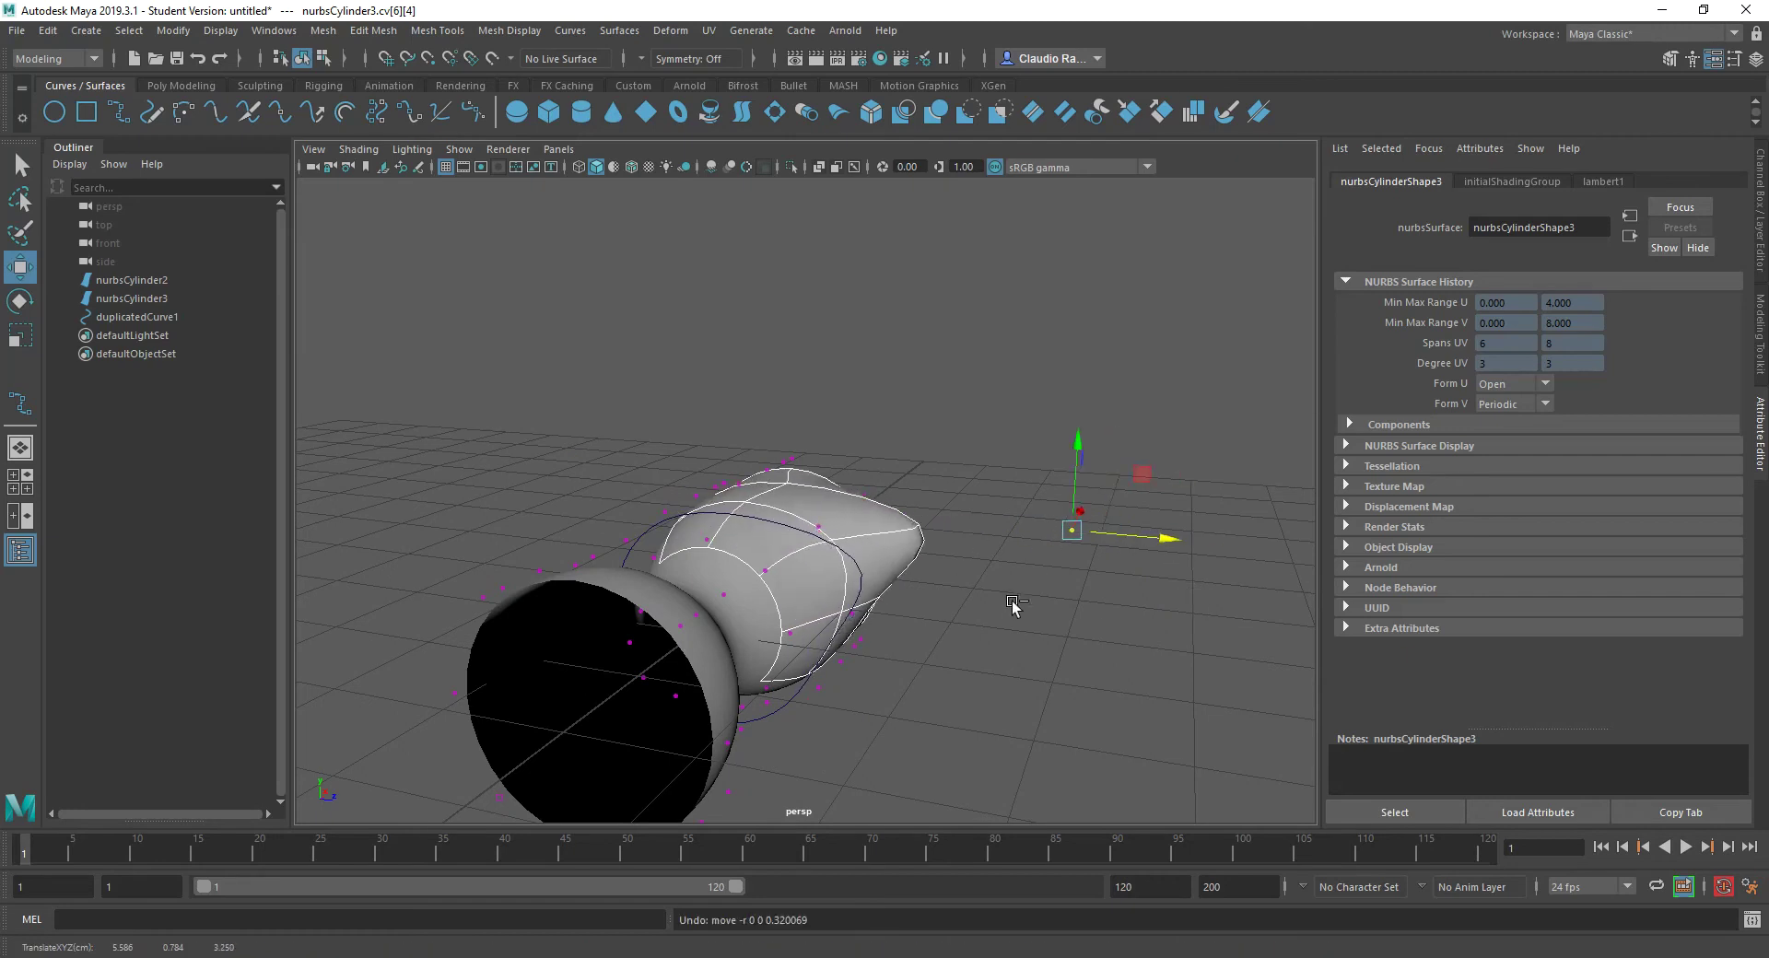
key(ctrl+z)
alt+drag(967, 613, 826, 675)
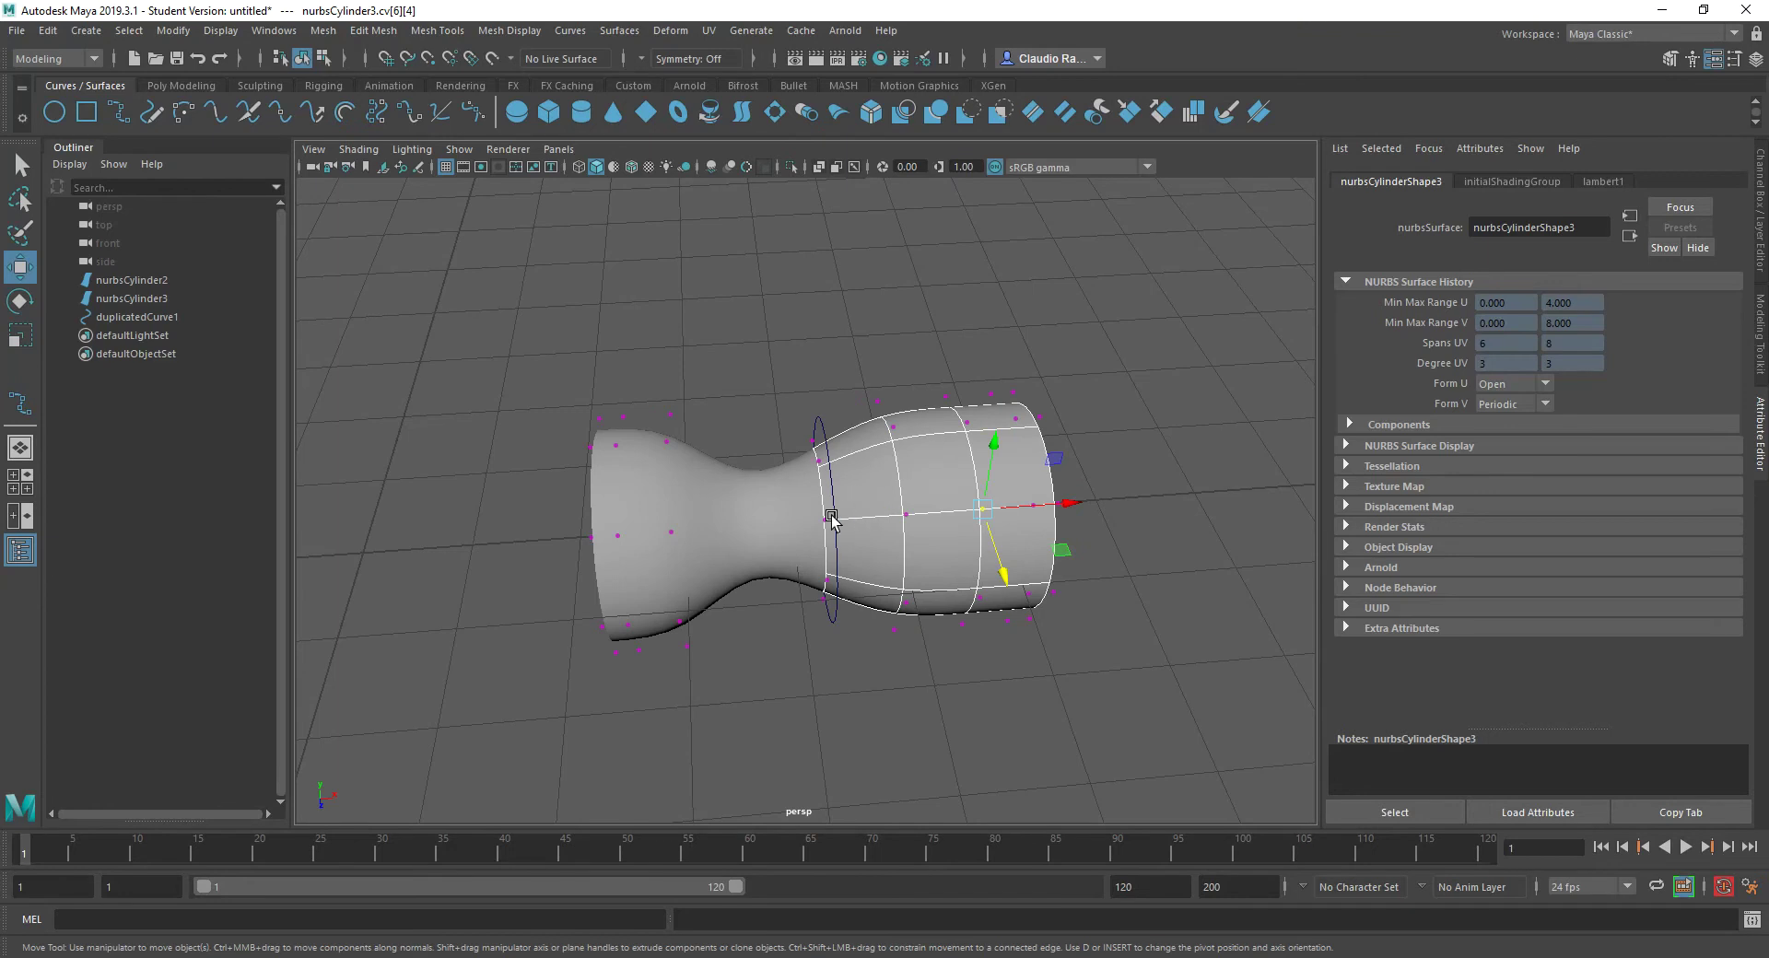
alt+drag(857, 549, 898, 535)
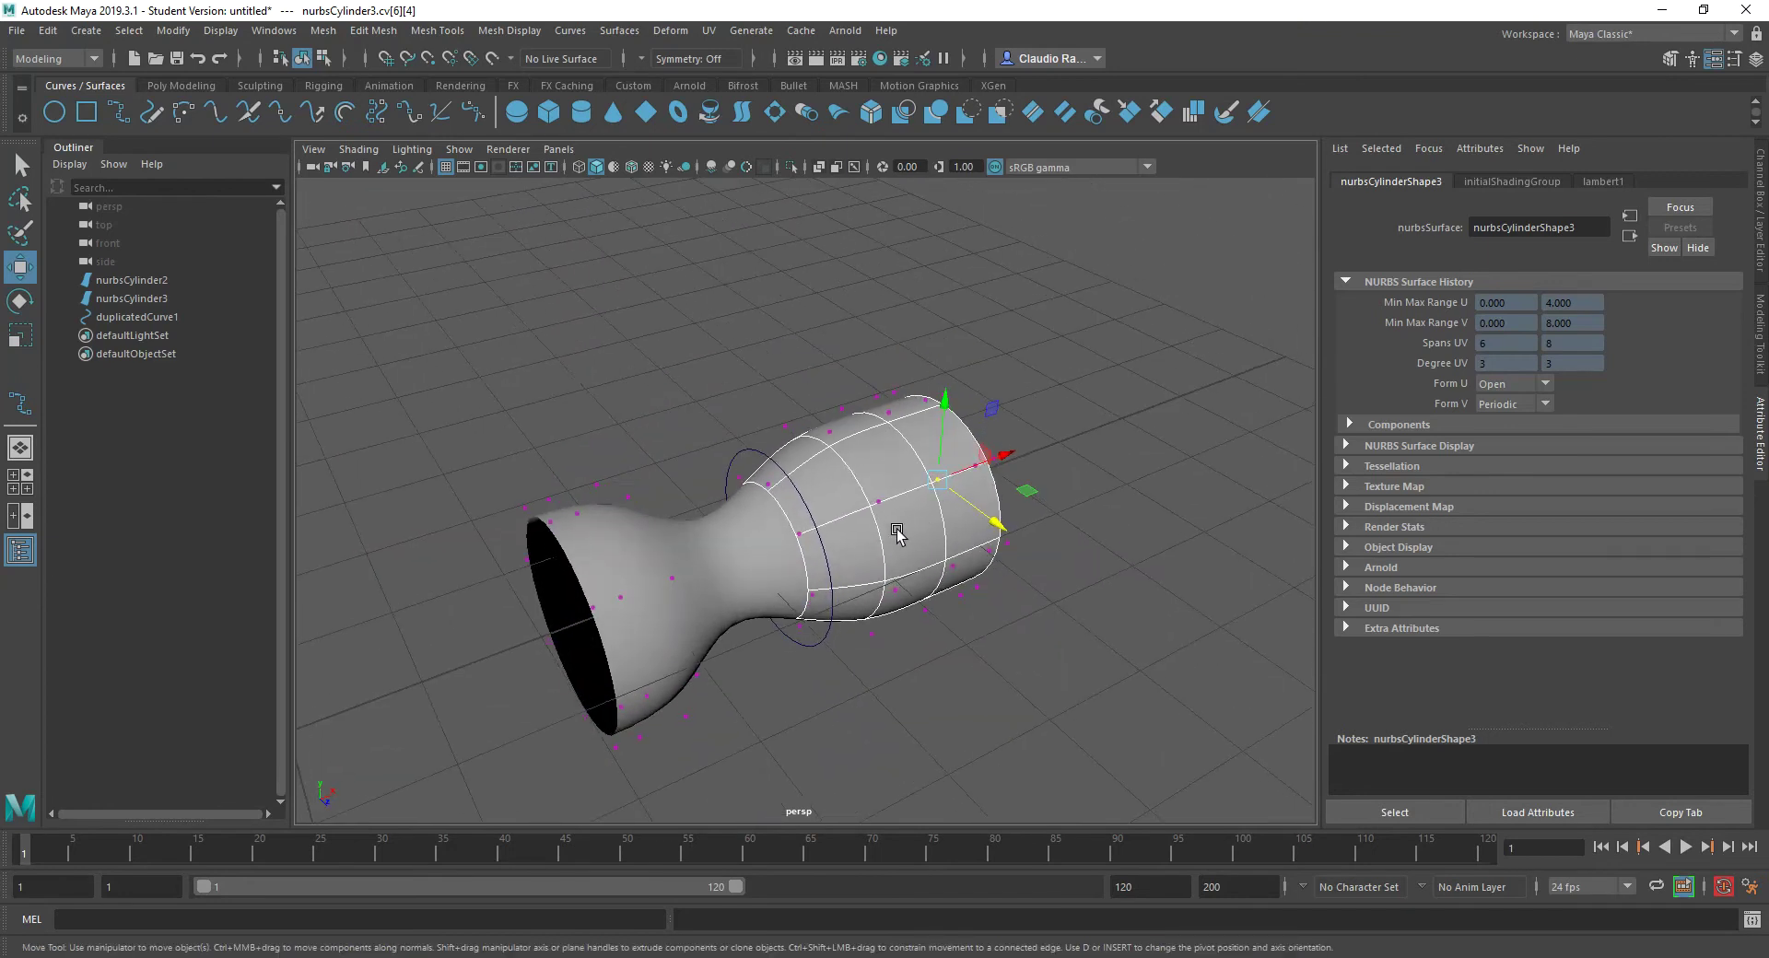
right_drag(927, 487, 999, 470)
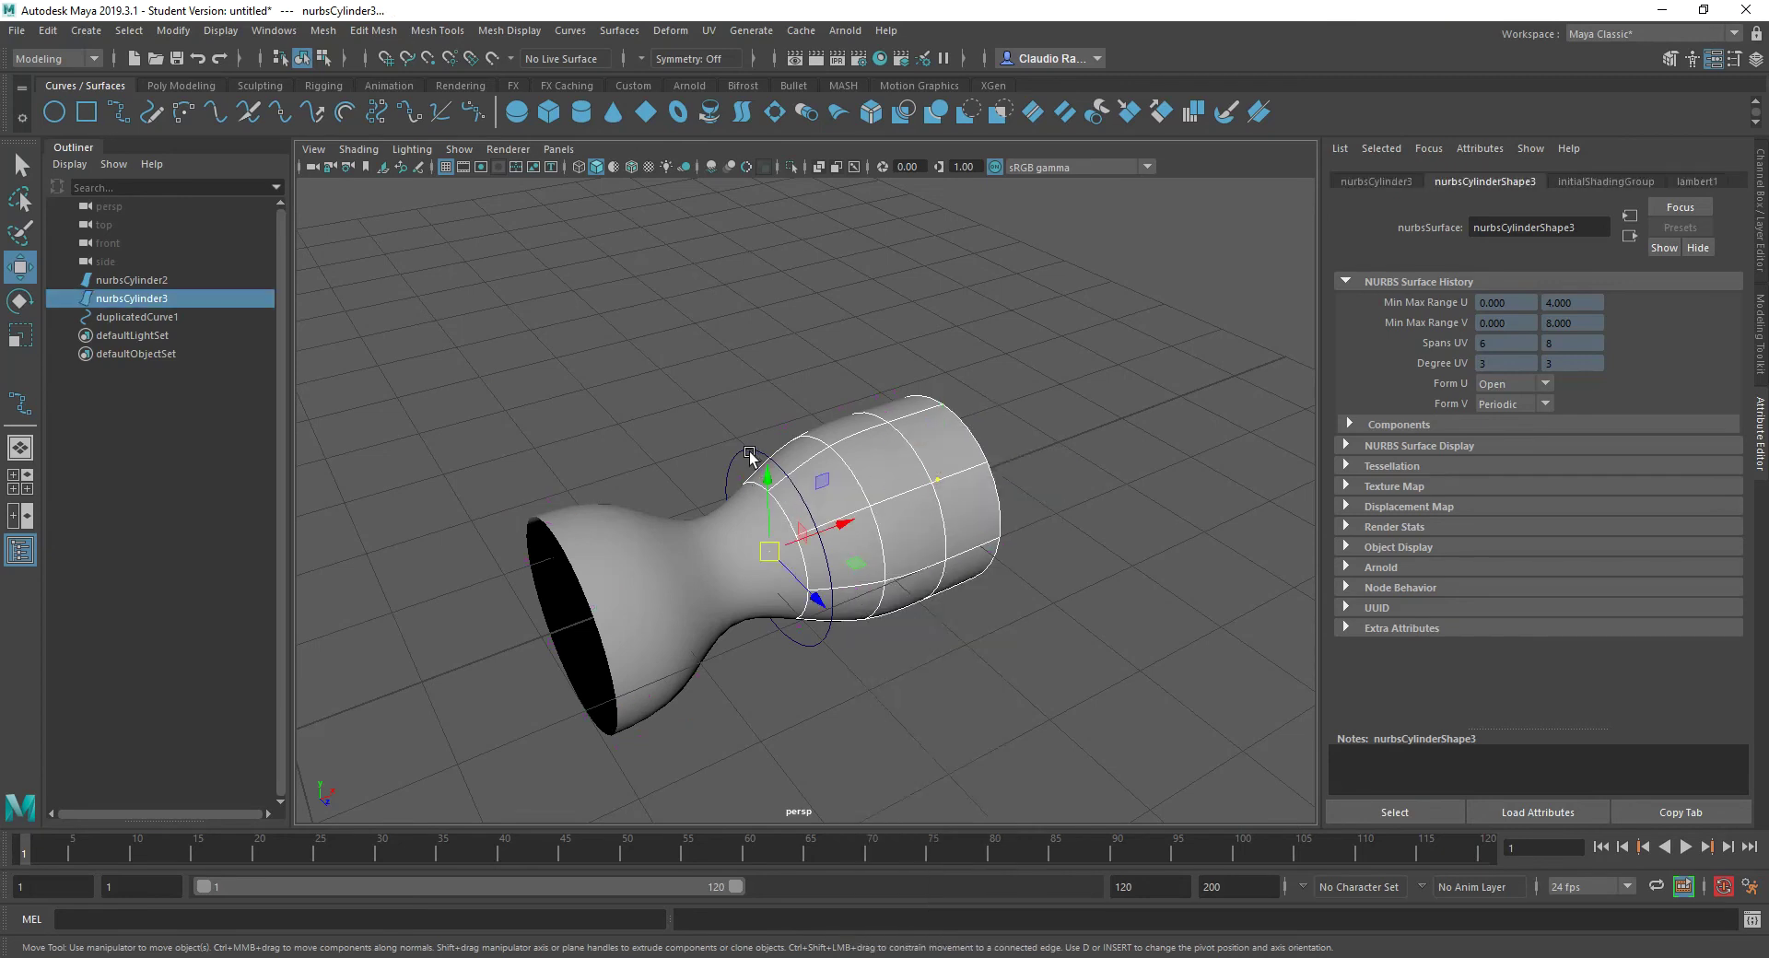
Step: Delete the duplicated ring curve and reframe the view on both tubes
click(750, 453)
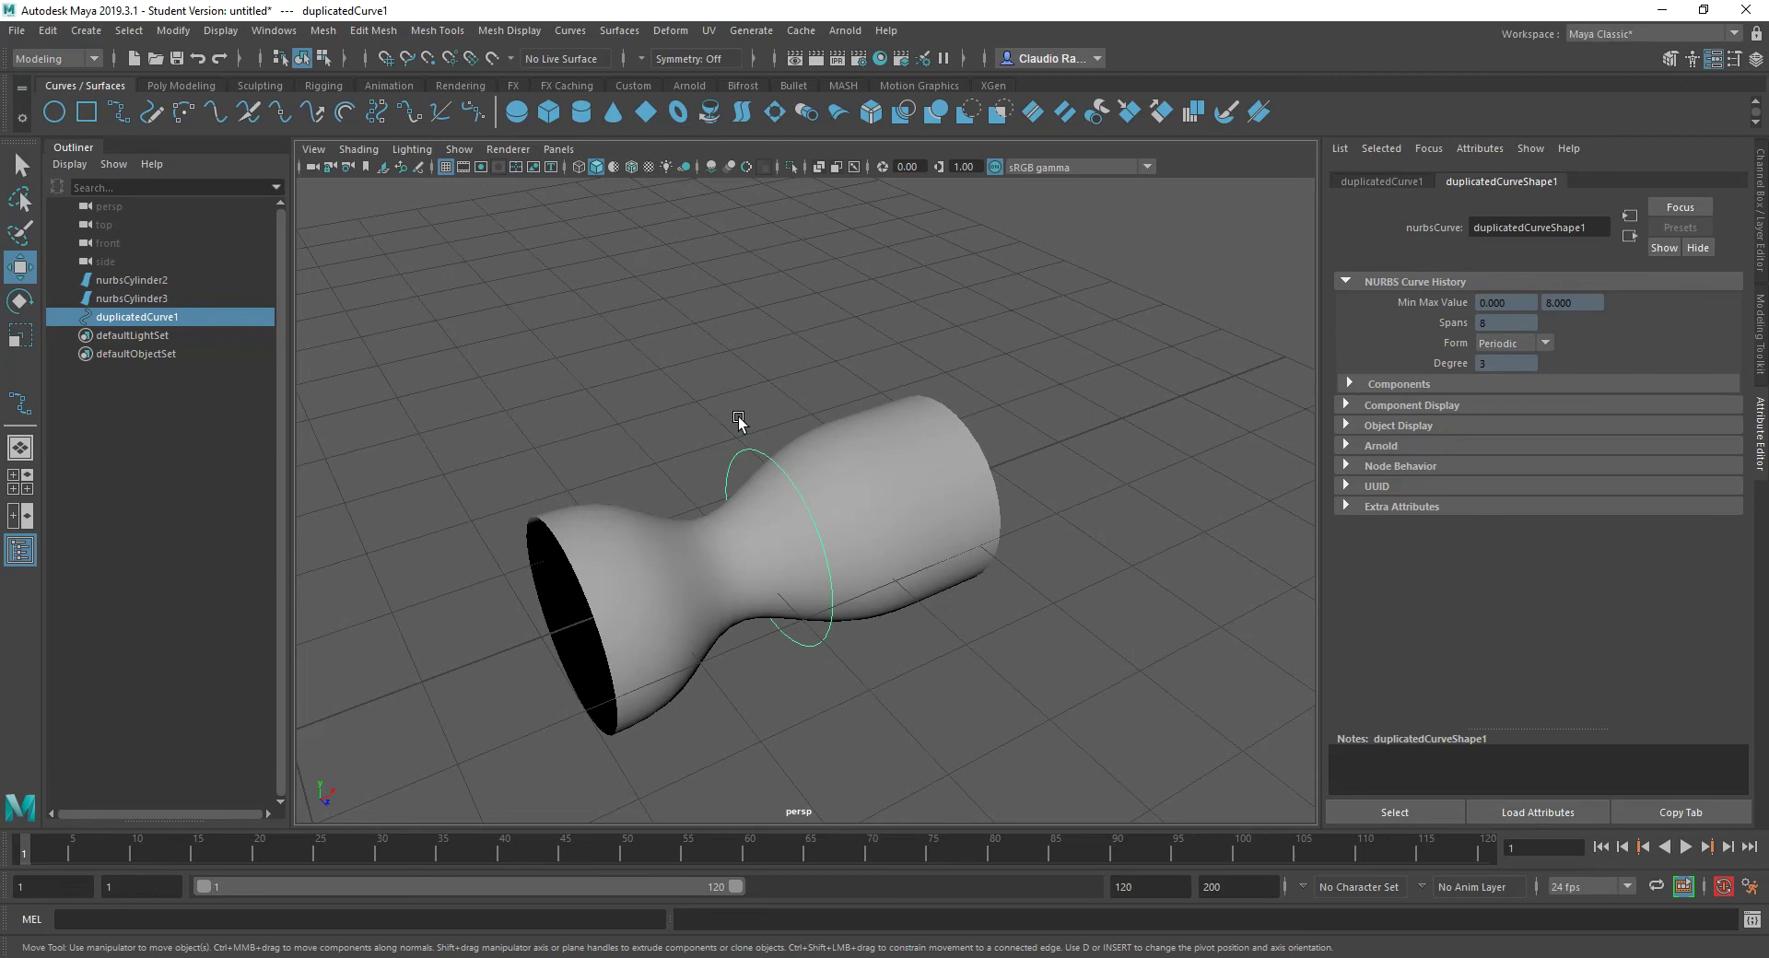
key(Delete)
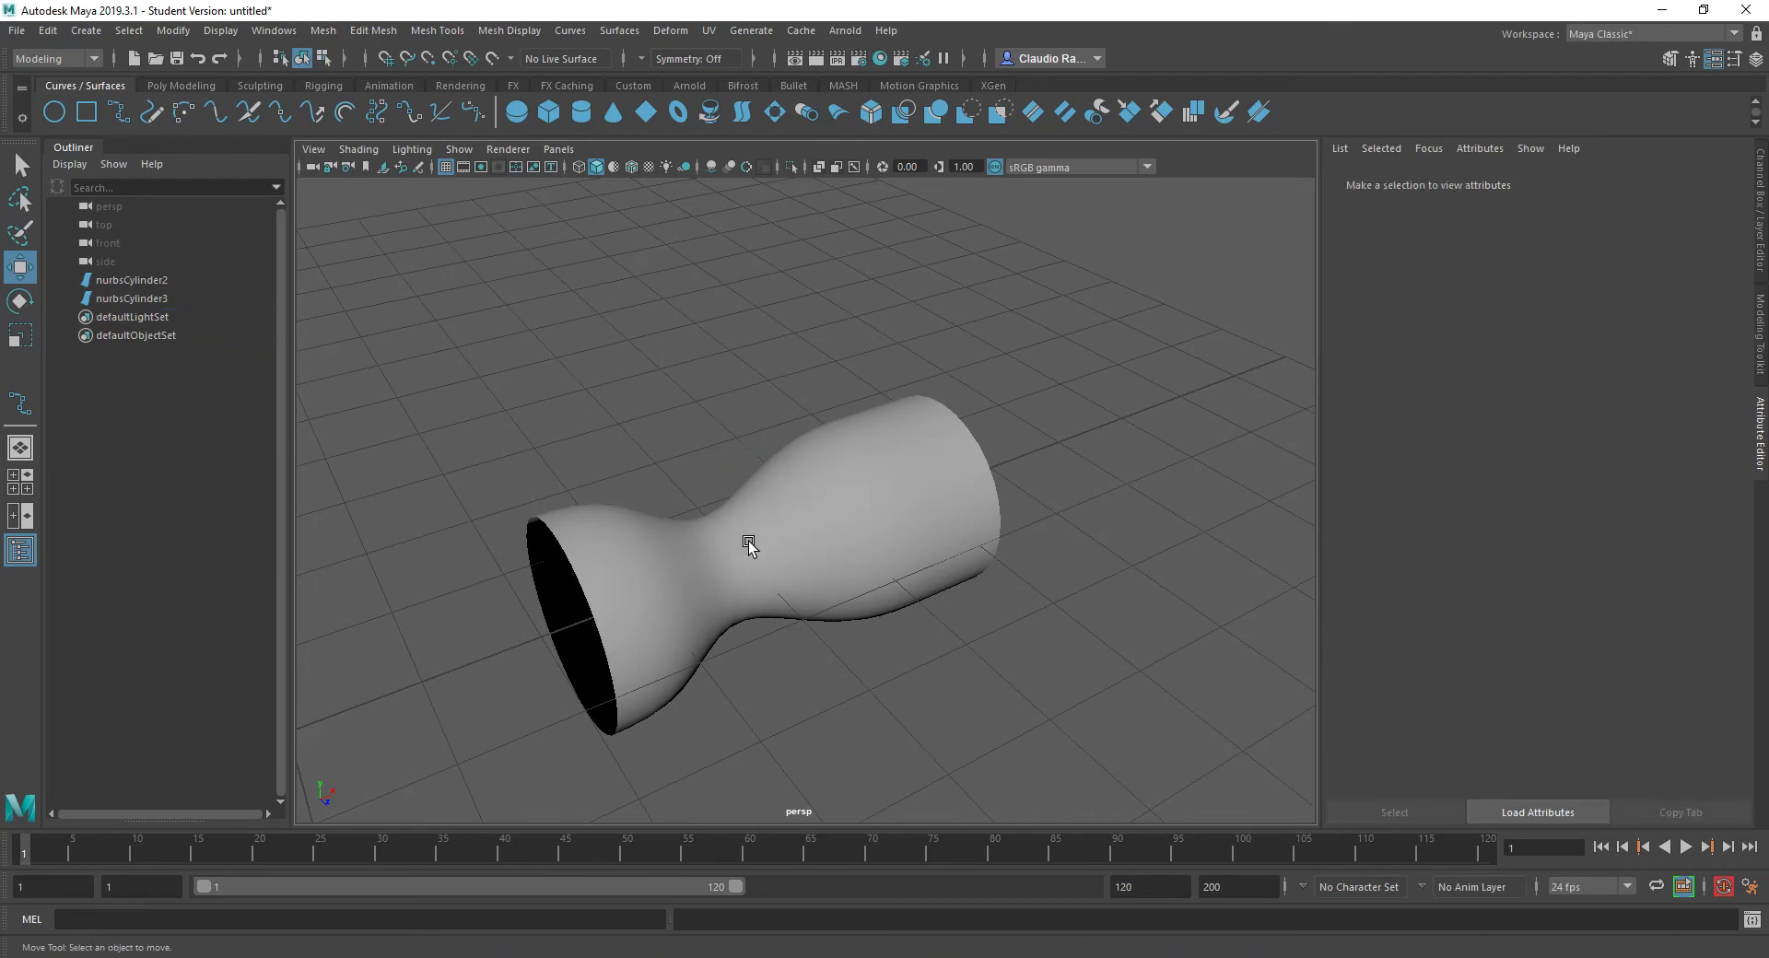
alt+right_drag(750, 544, 915, 458)
alt+drag(914, 457, 865, 670)
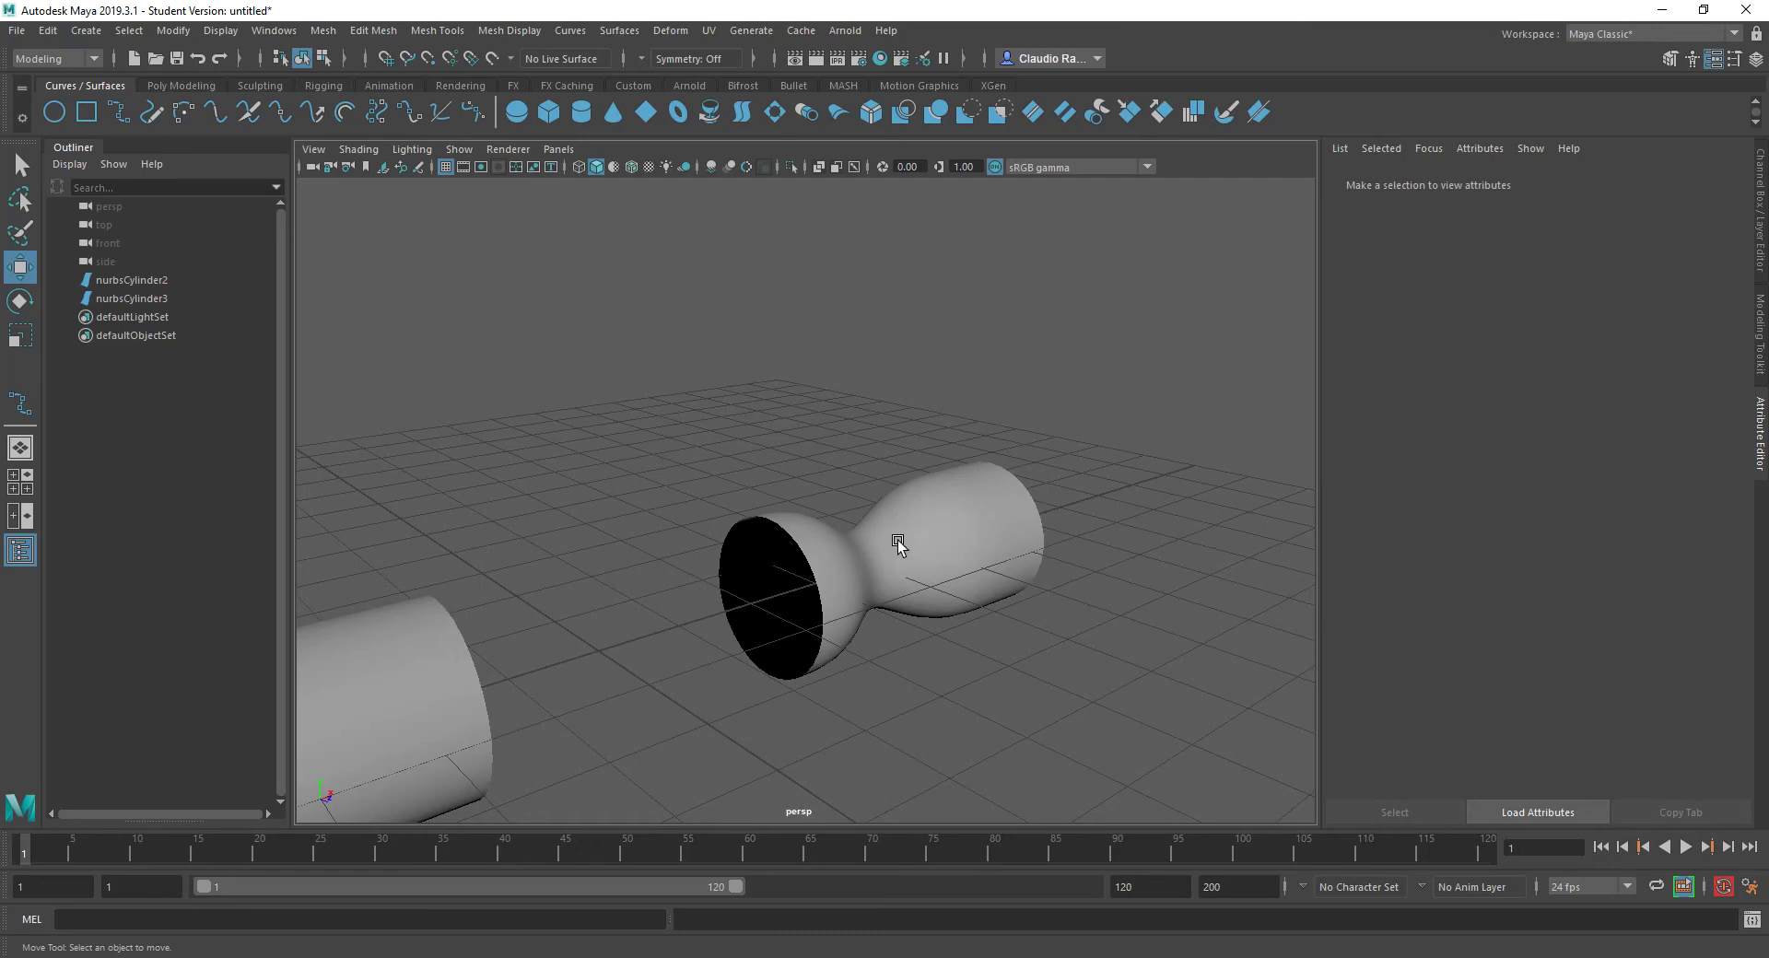
alt+drag(900, 540, 449, 711)
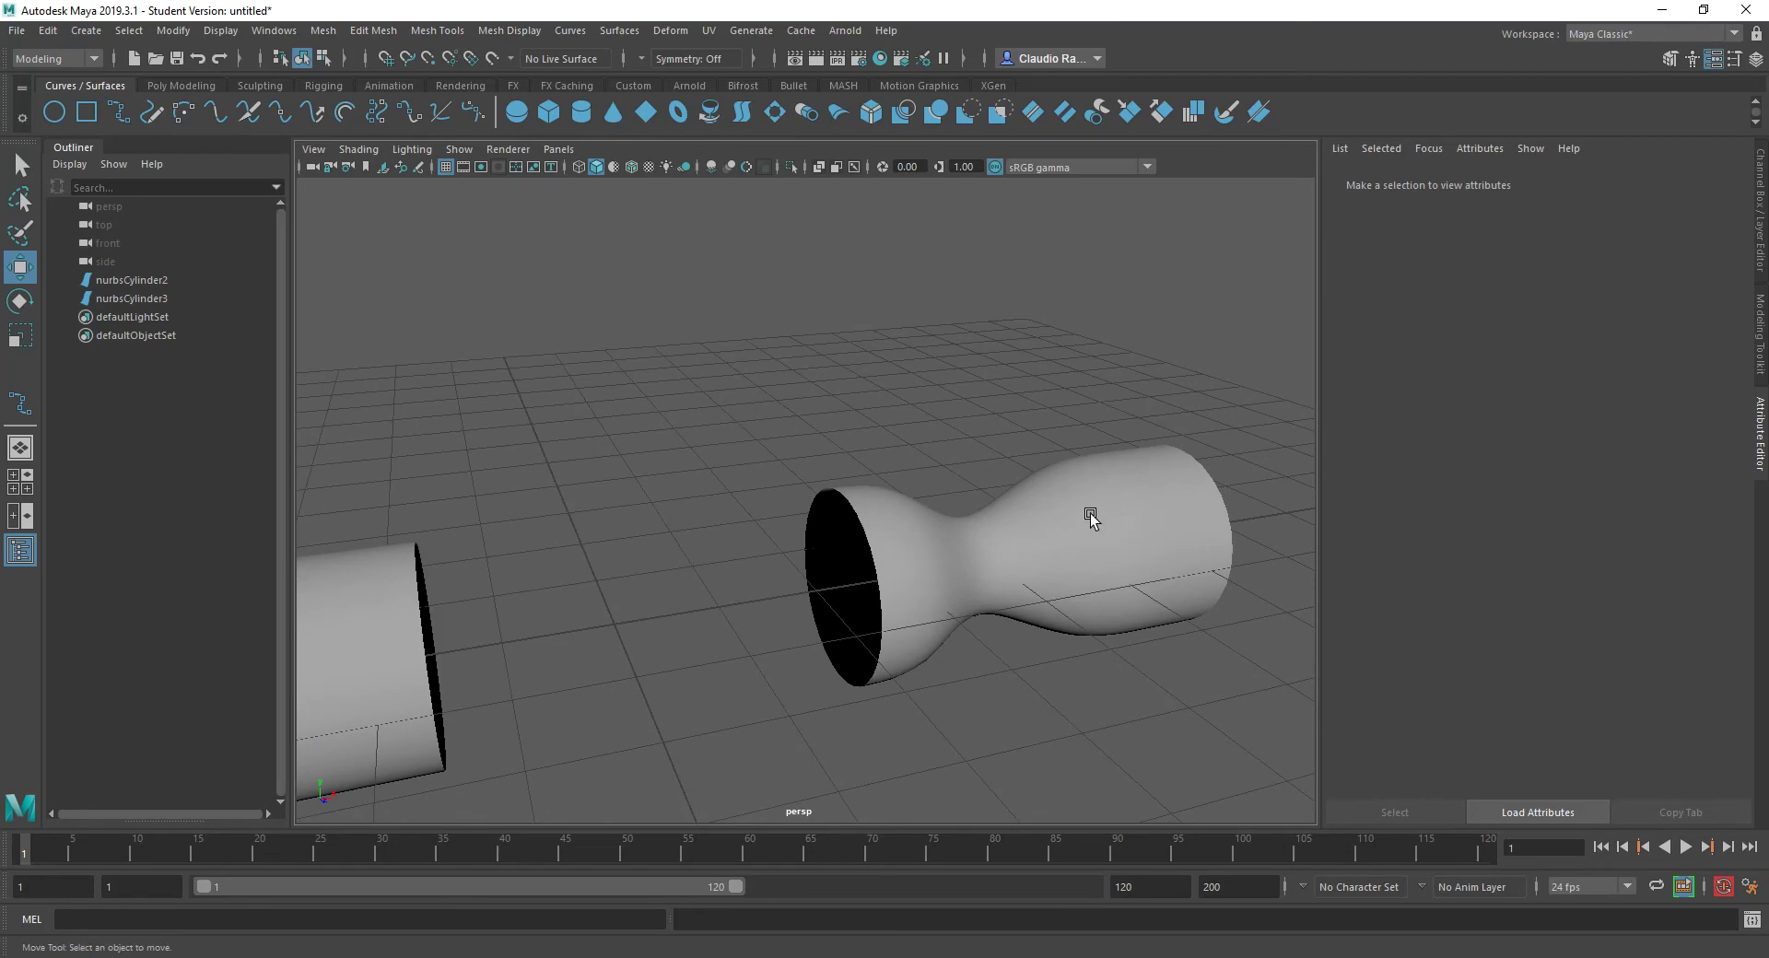
right_drag(1090, 506, 1098, 455)
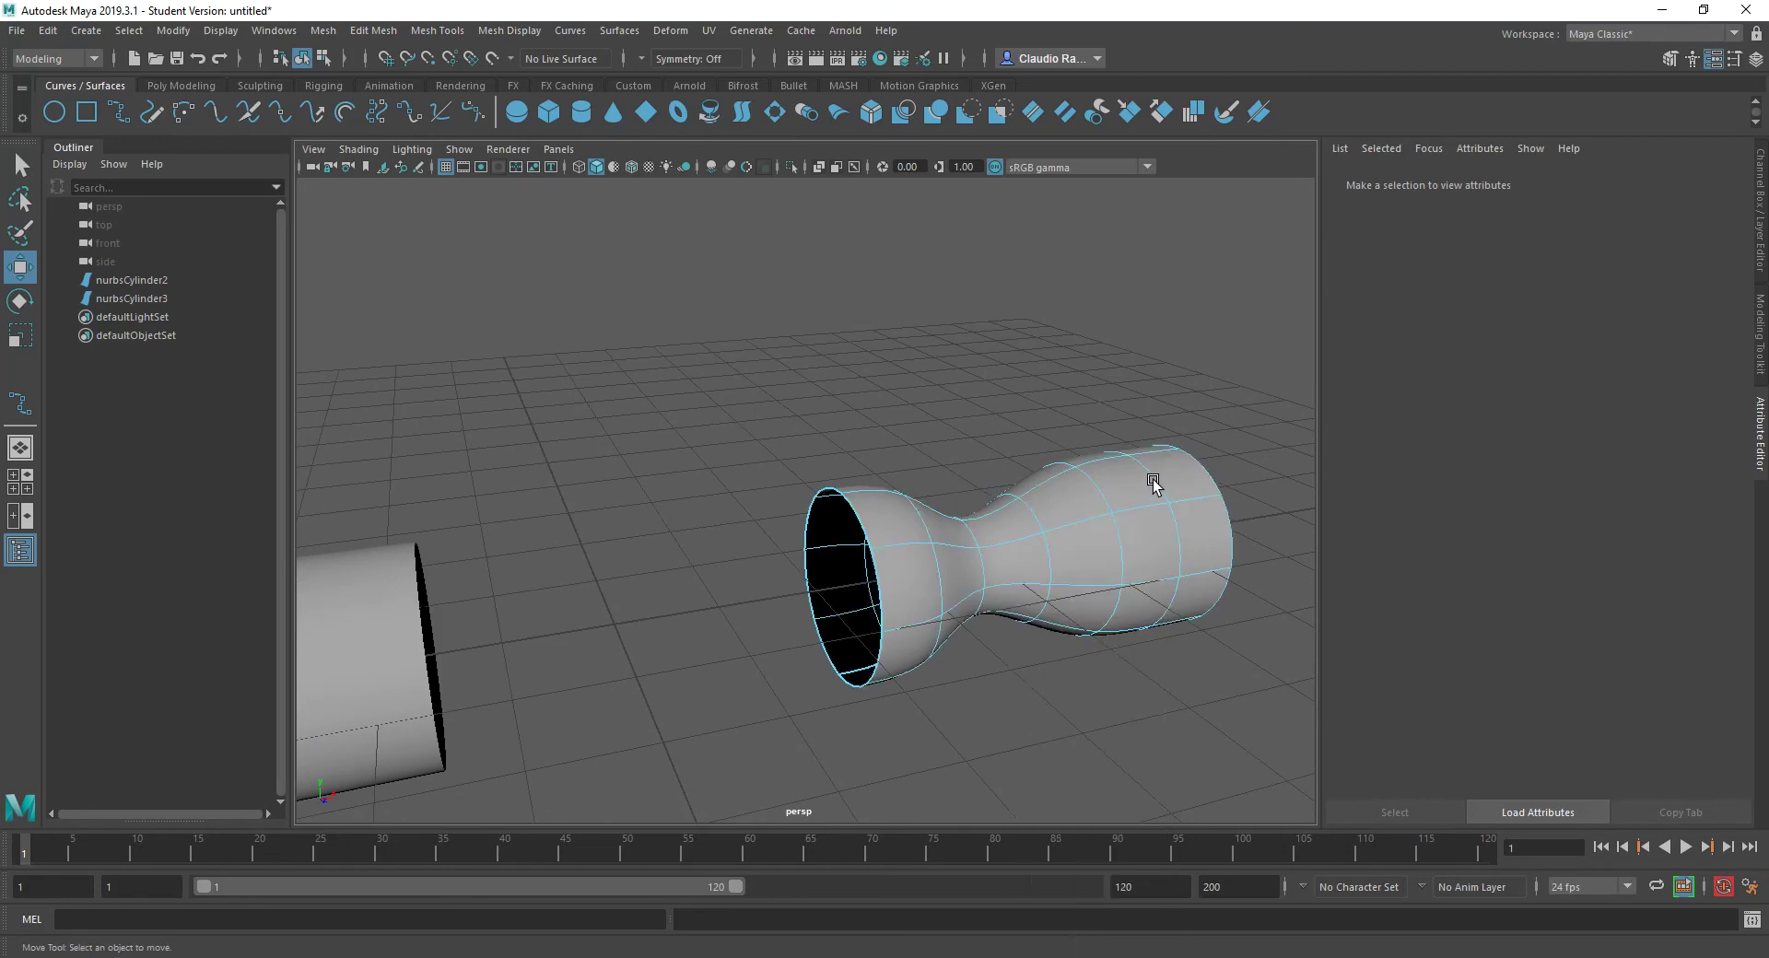
Step: Duplicate the hourglass tube's open-end rim isoparm u[0] as a curve
drag(1130, 479, 1138, 503)
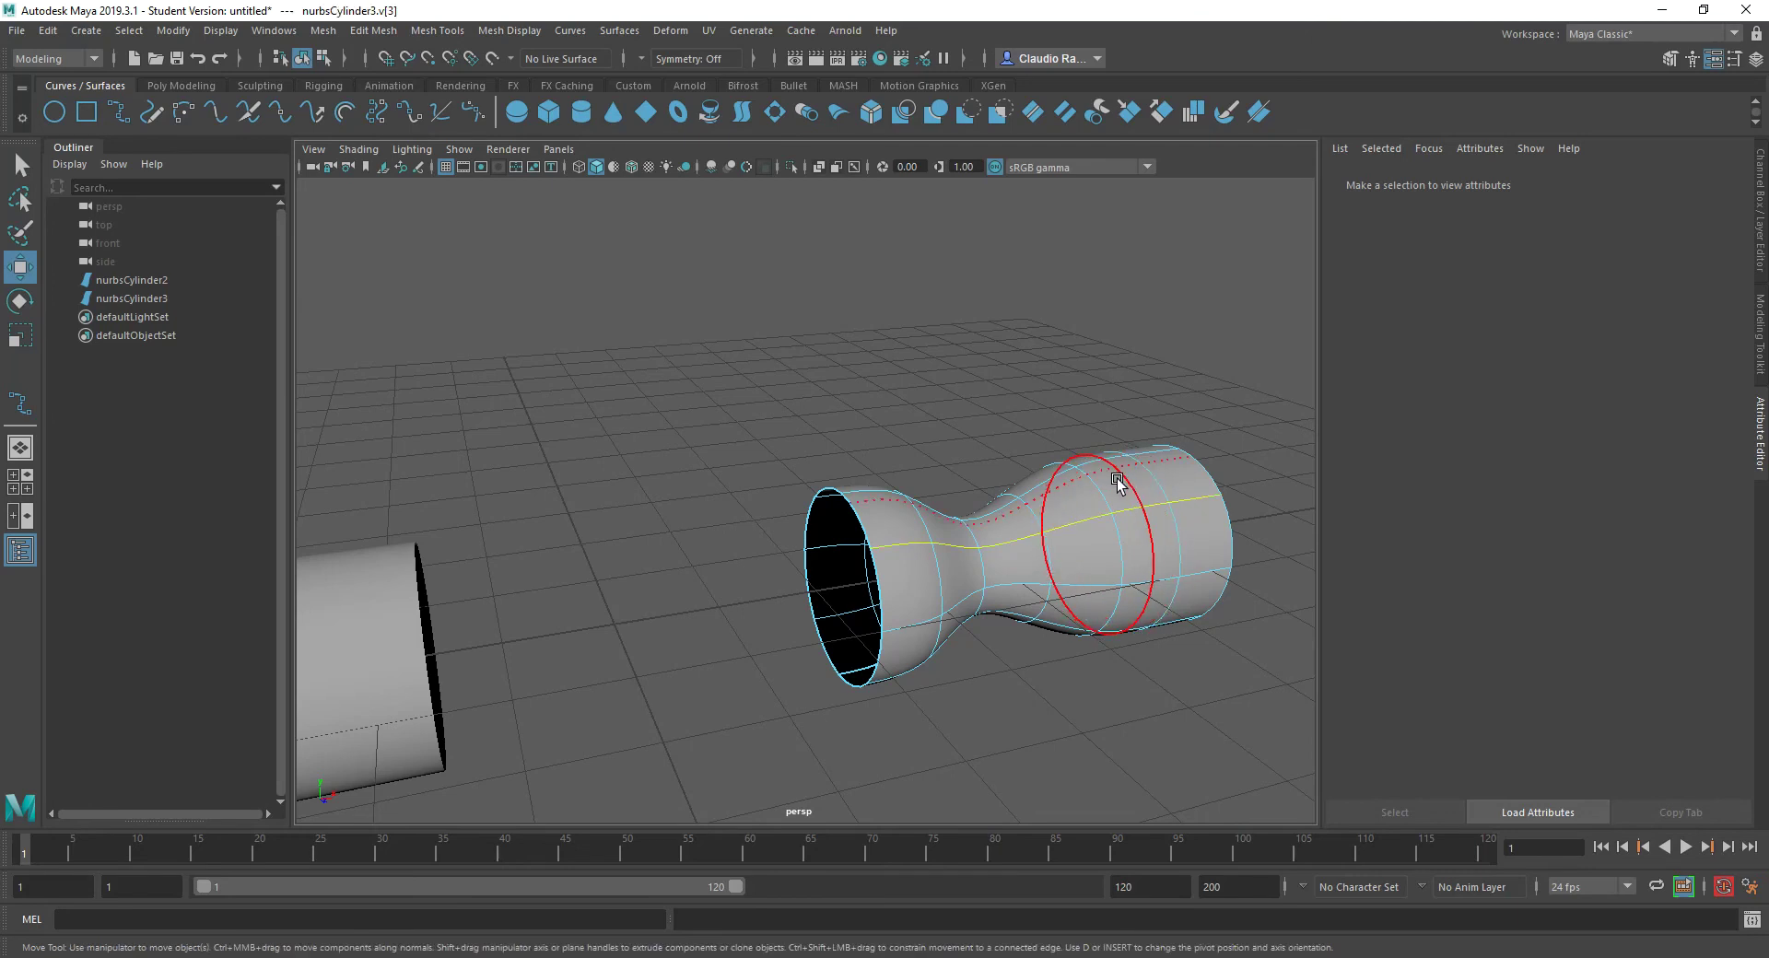
drag(1117, 479, 1140, 497)
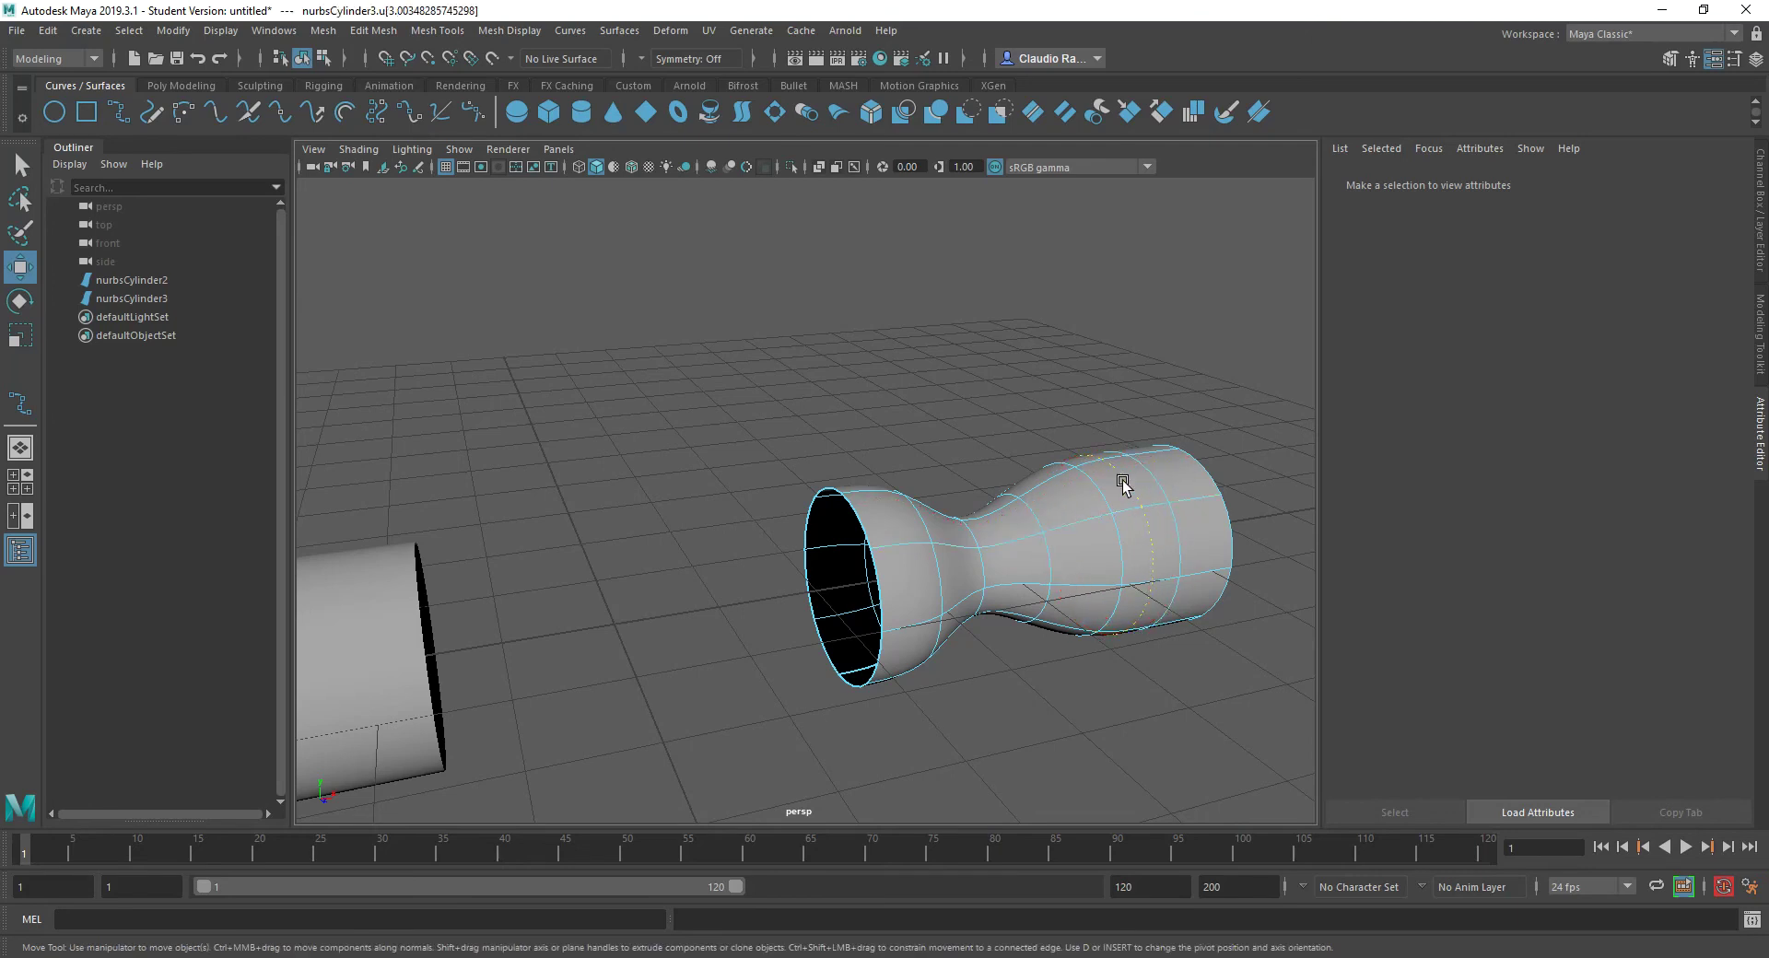
click(630, 604)
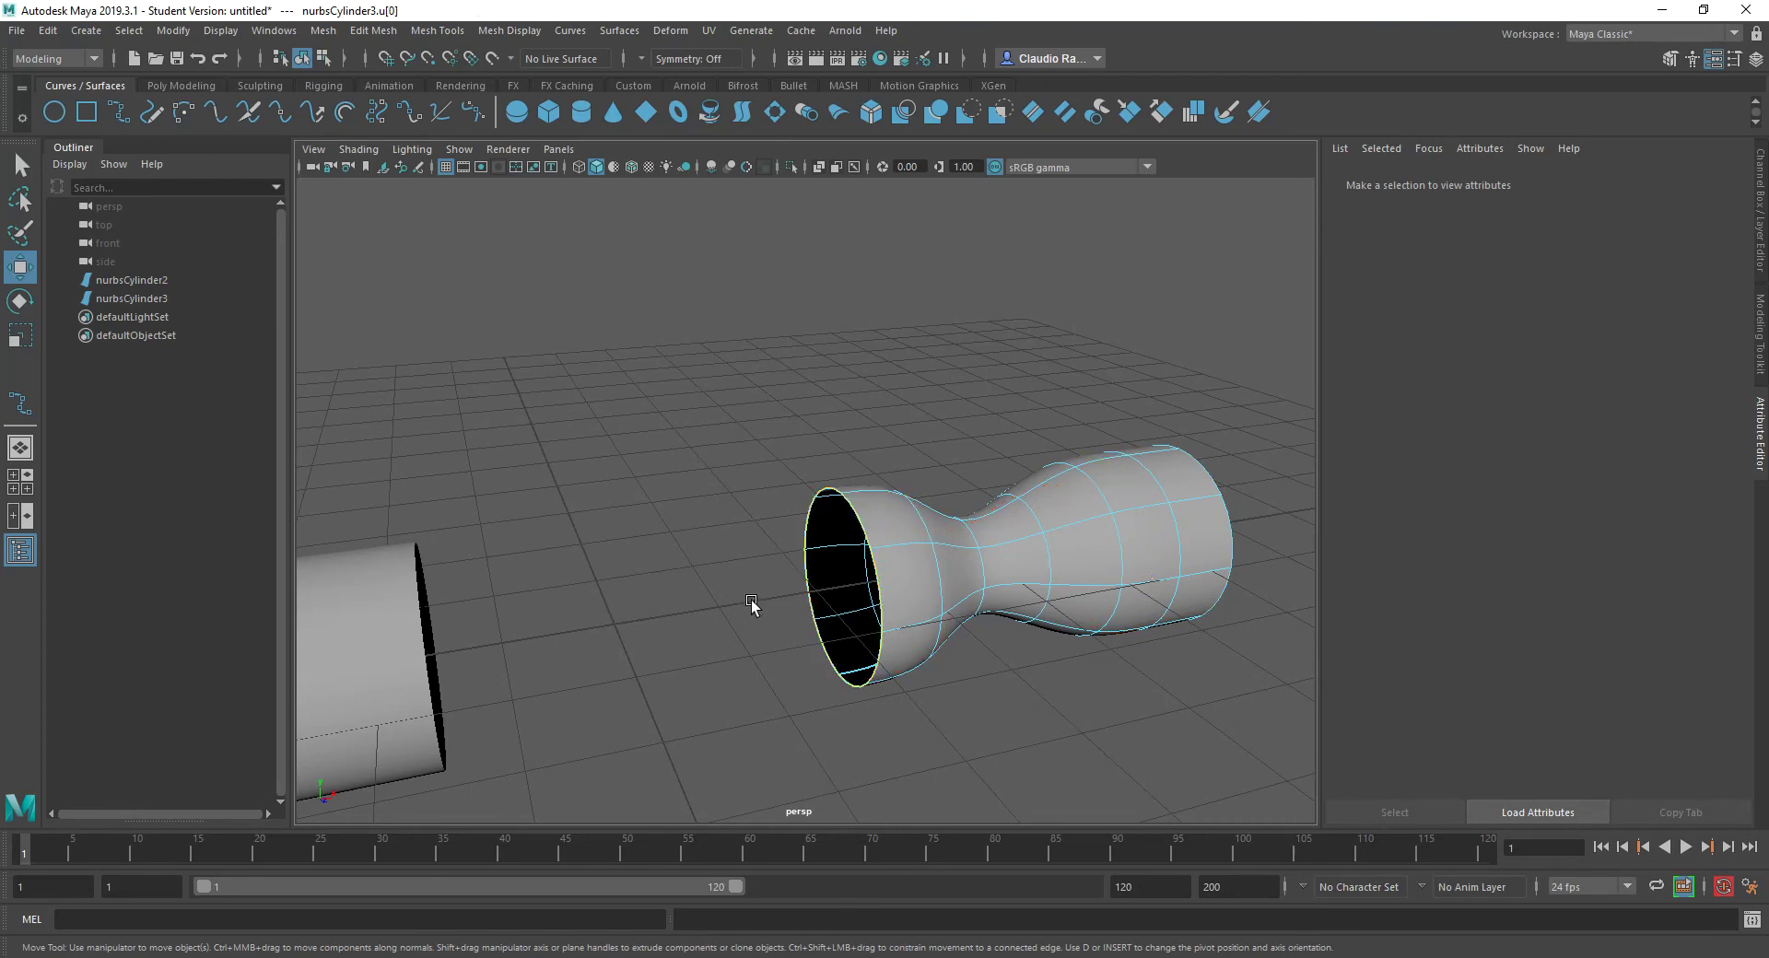
click(577, 32)
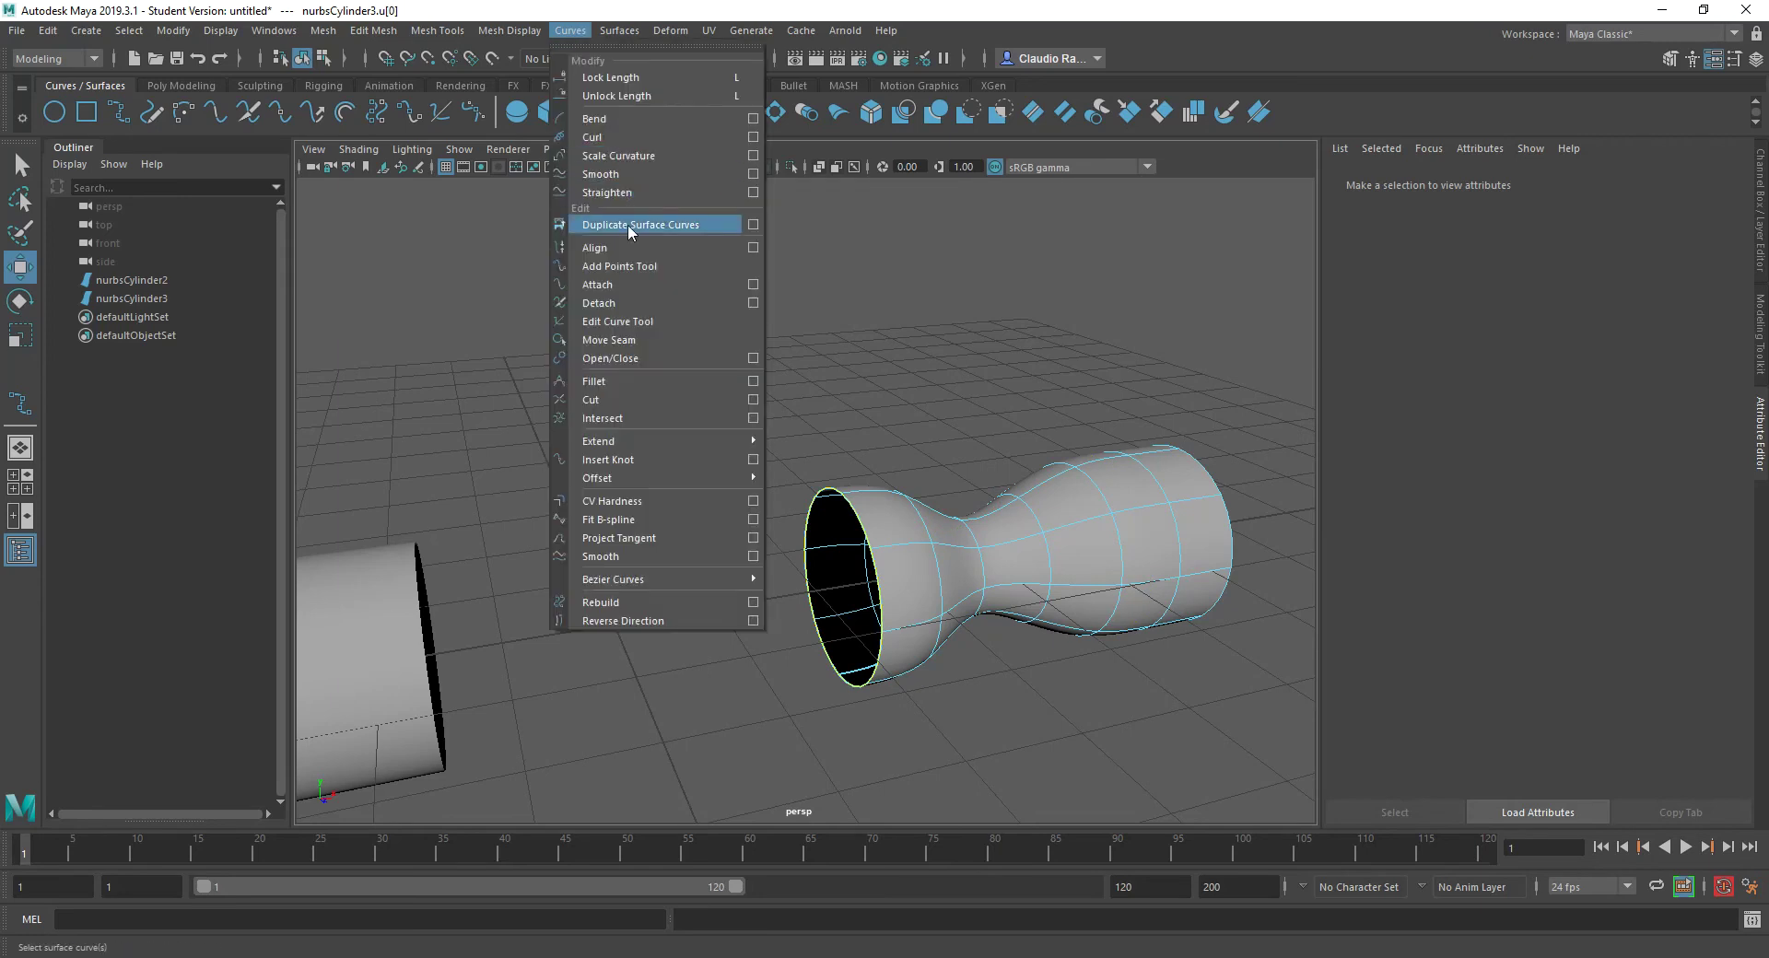
click(671, 226)
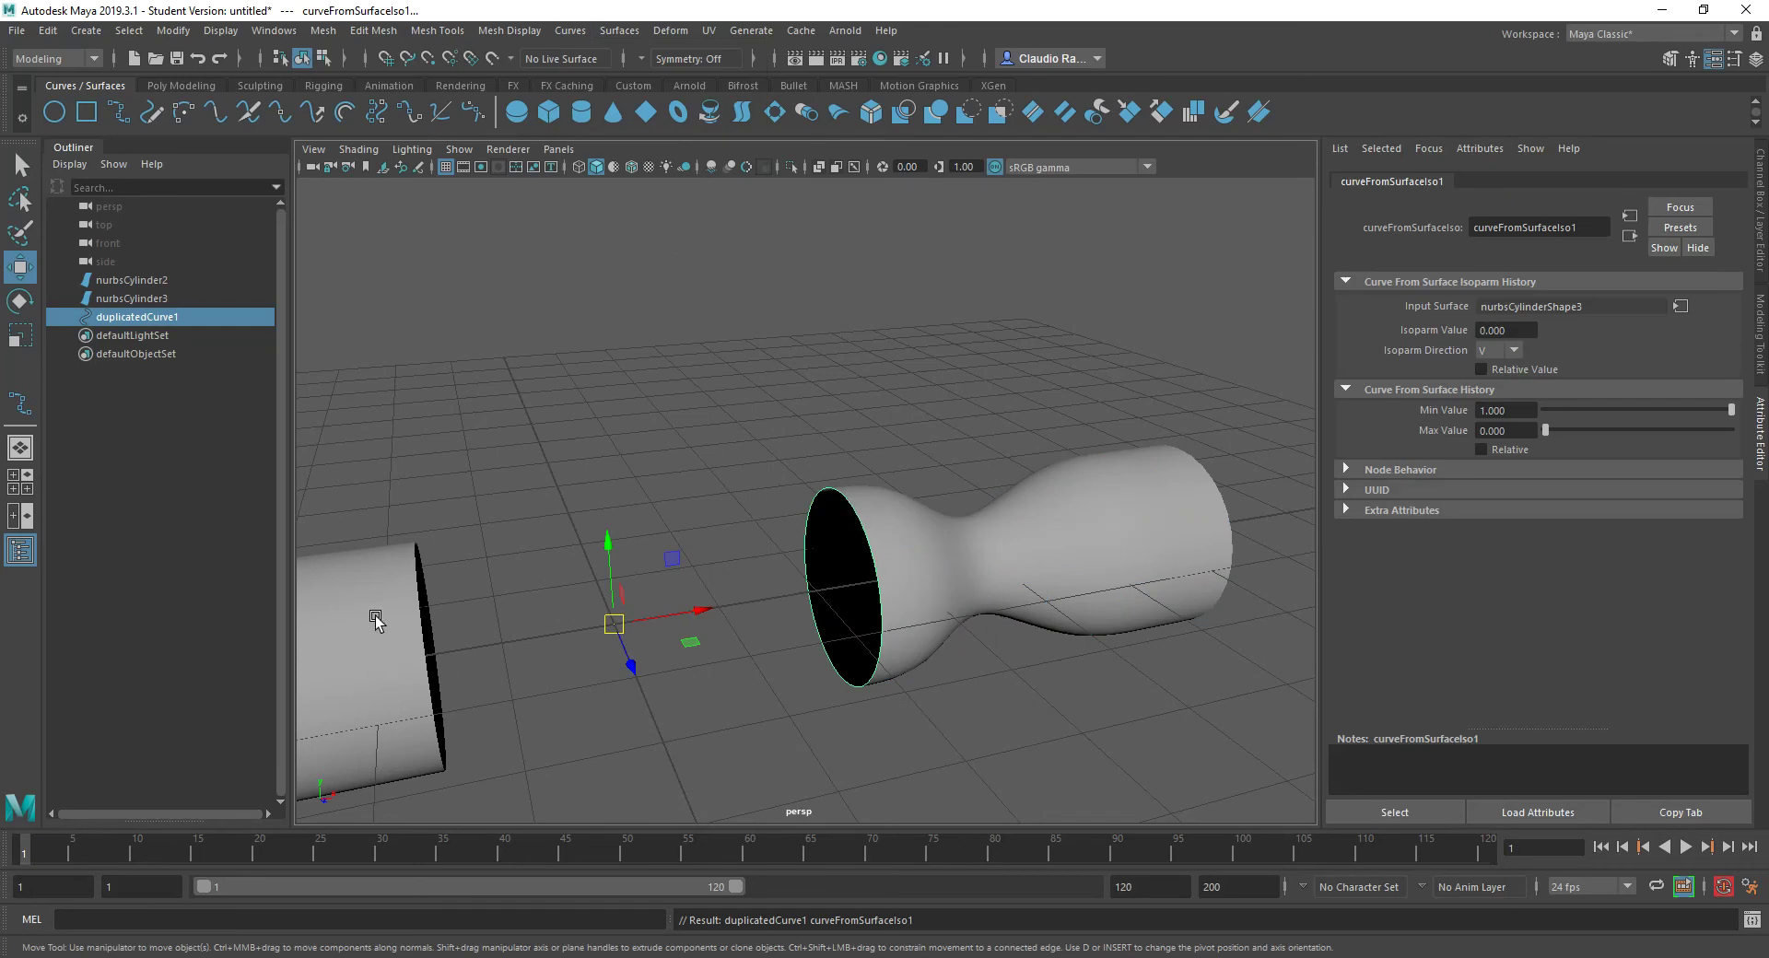
Step: Select the straight tube's end isoparm u[4] facing the hourglass tube
right_drag(374, 615, 451, 479)
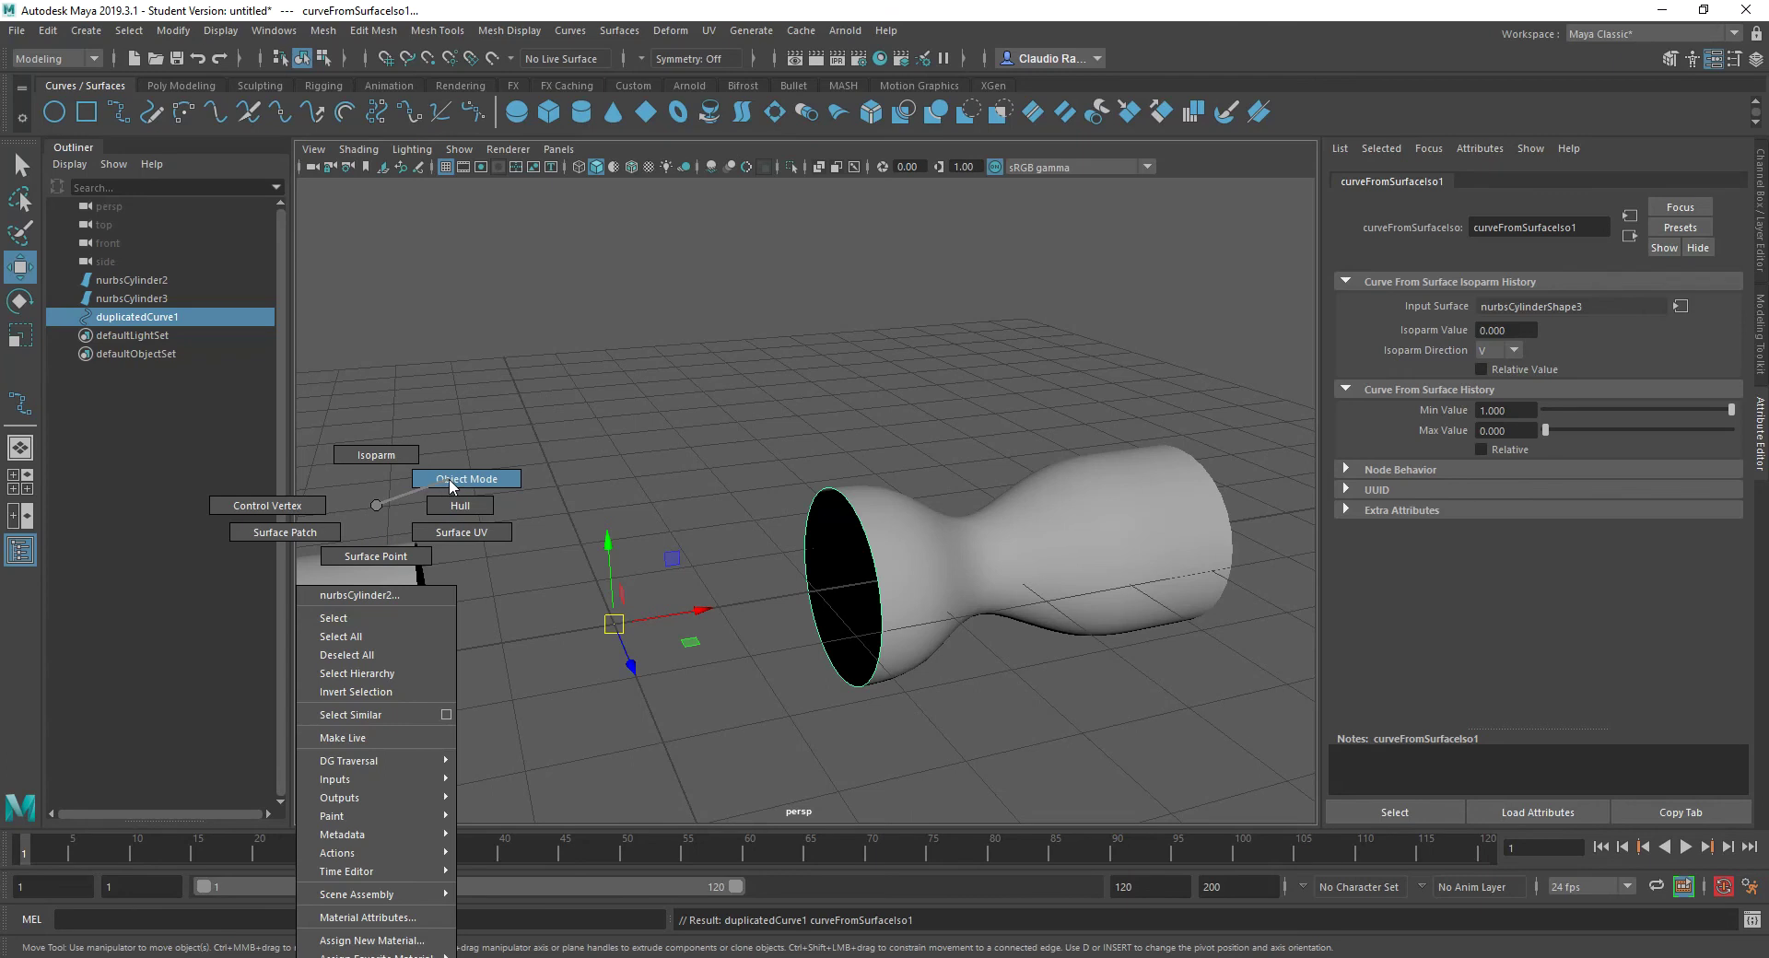
right_drag(451, 479, 450, 479)
click(374, 603)
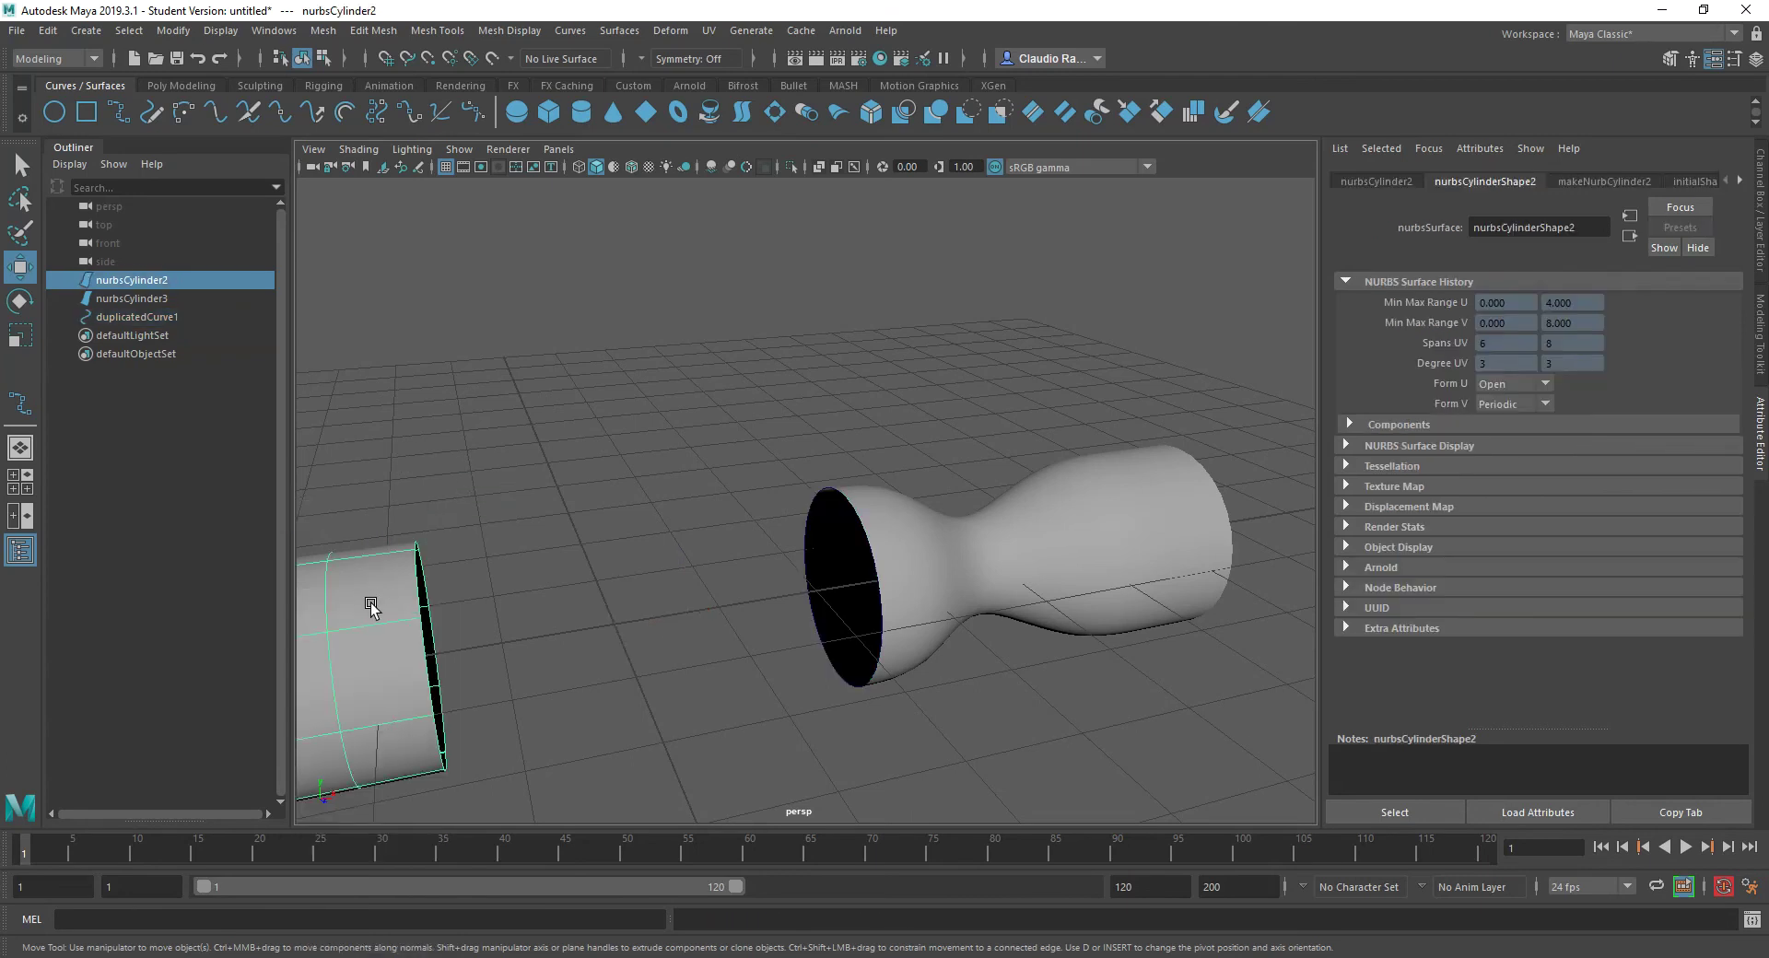
right_drag(393, 575, 391, 457)
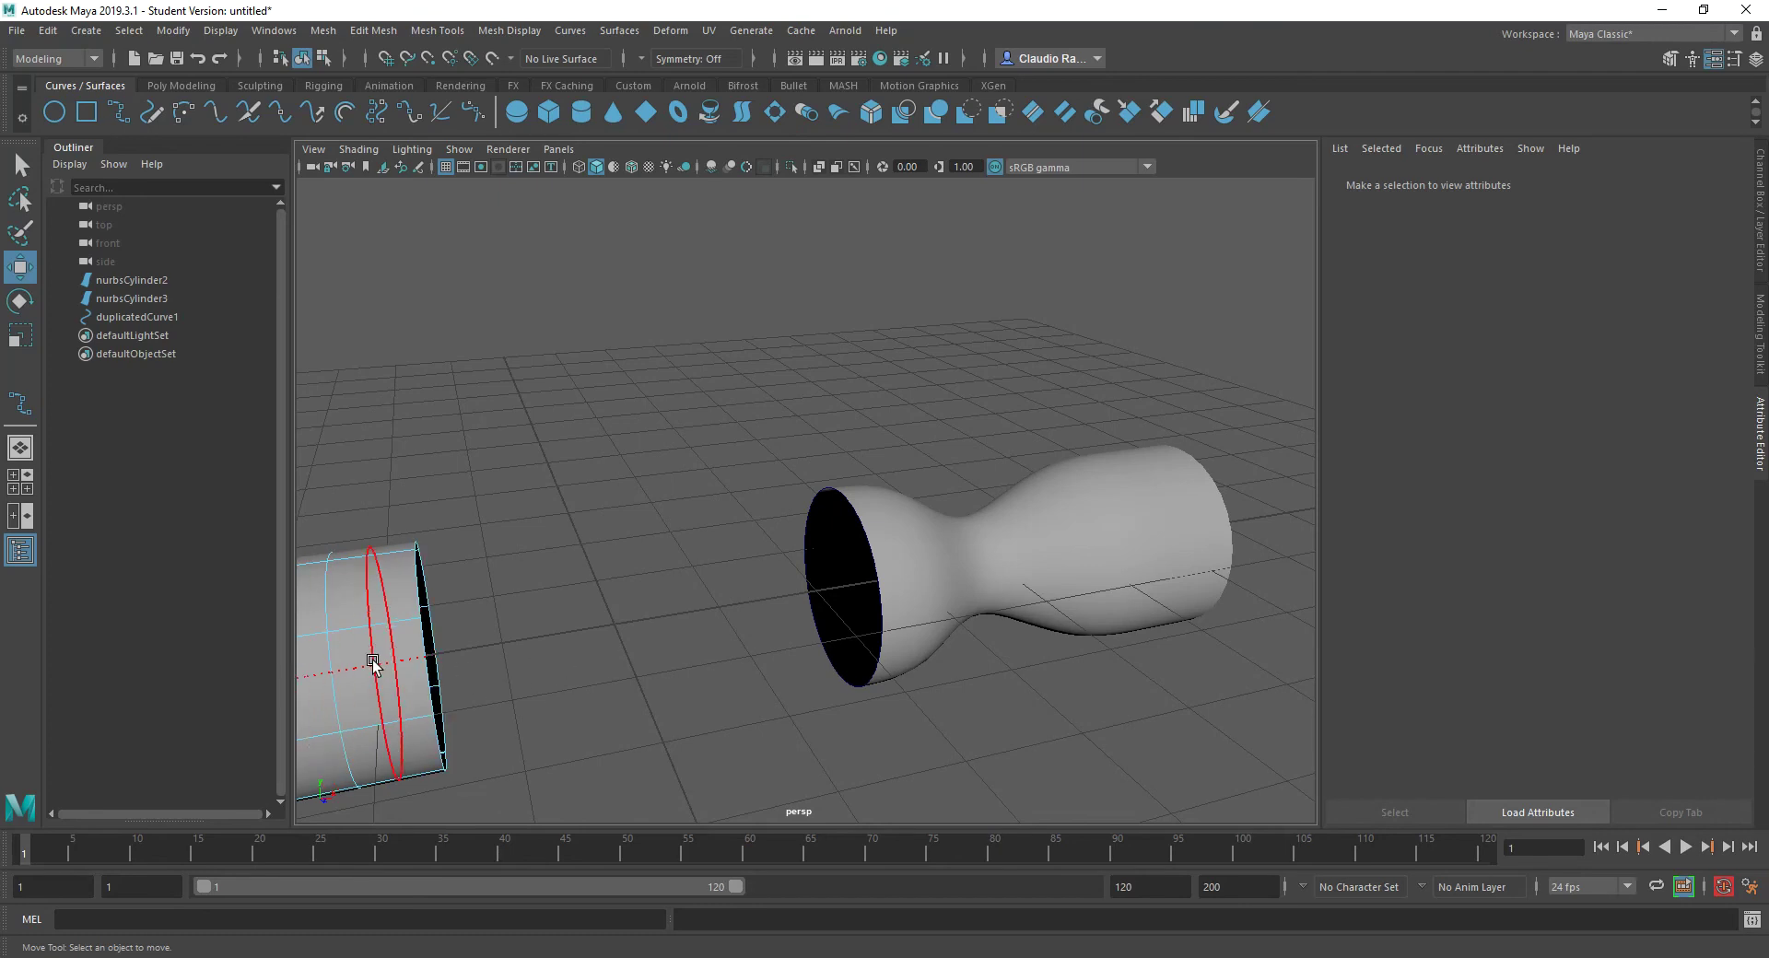
click(525, 634)
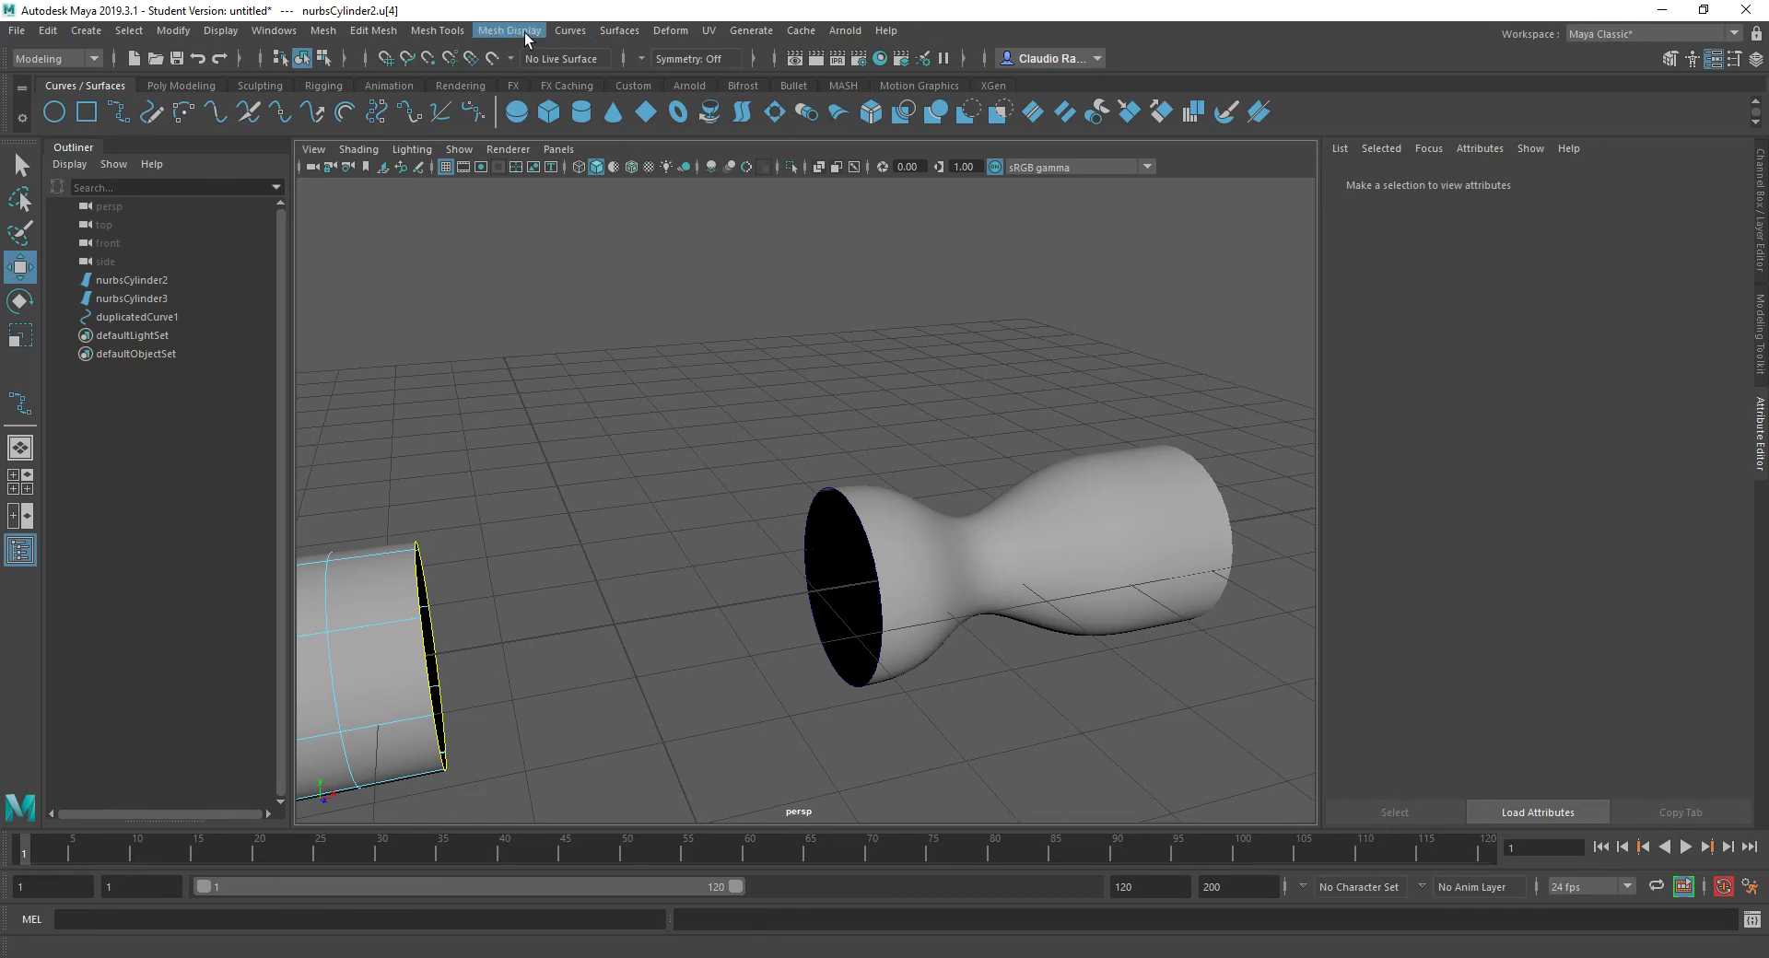
Step: Repeat Duplicate Surface Curves with G to create duplicatedCurve2
click(58, 34)
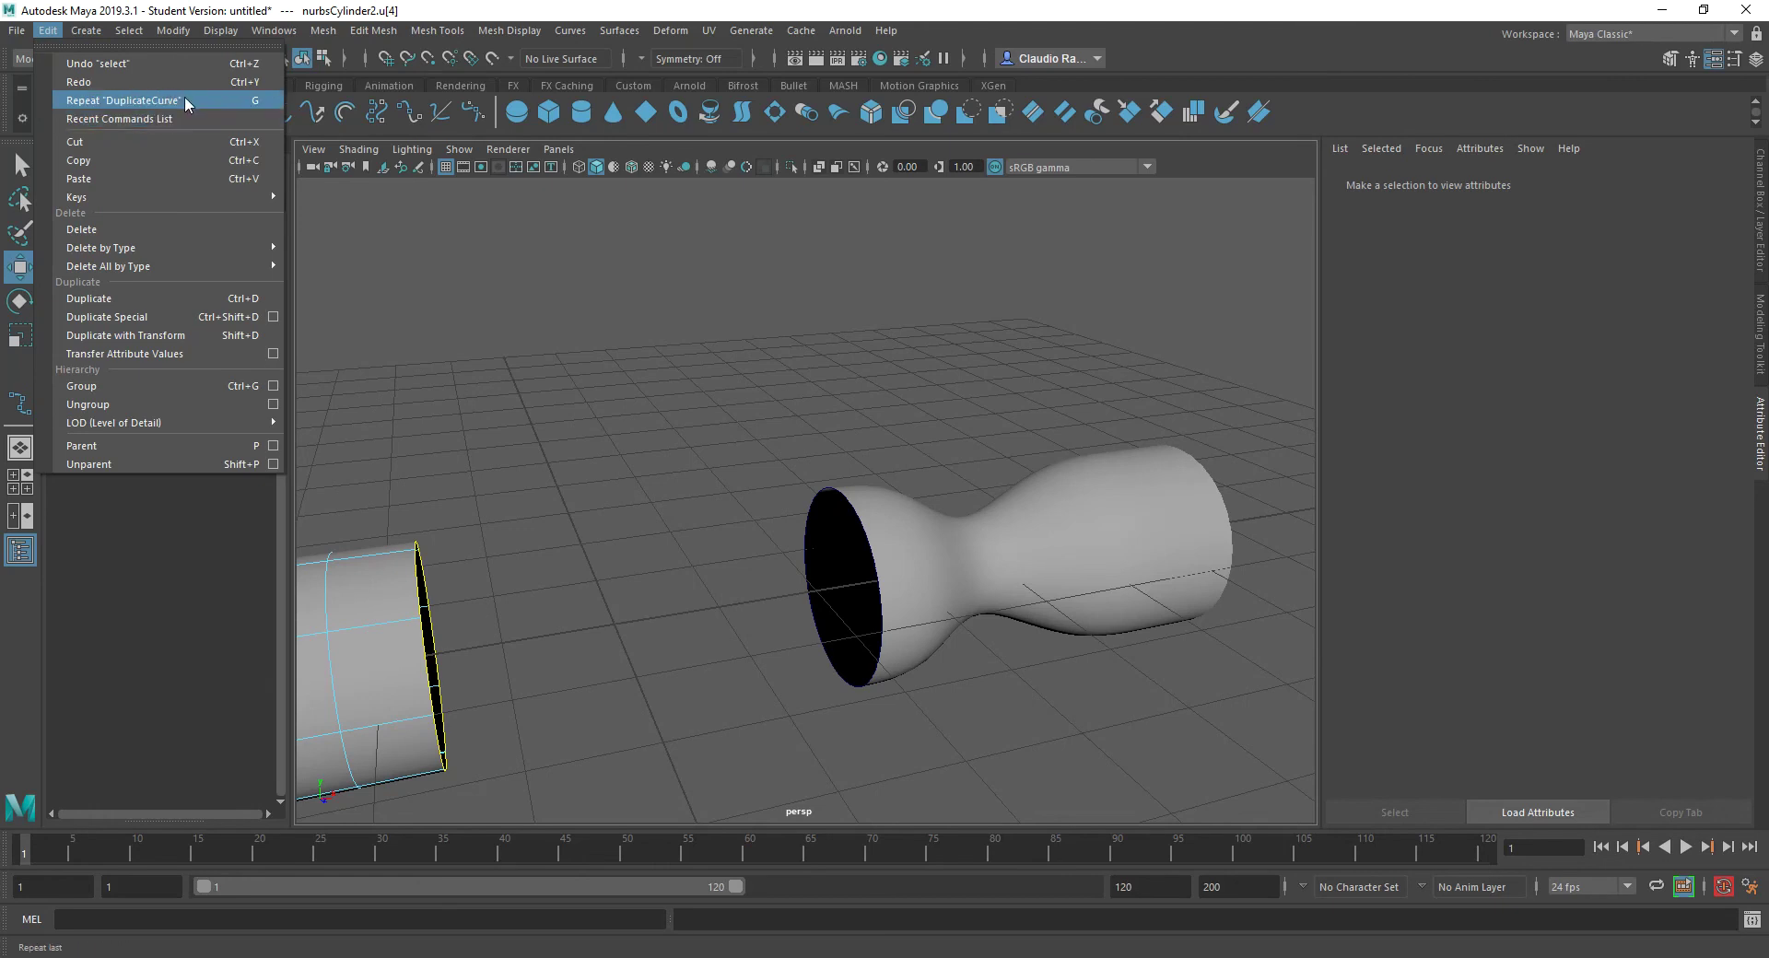
mouse_move(332, 31)
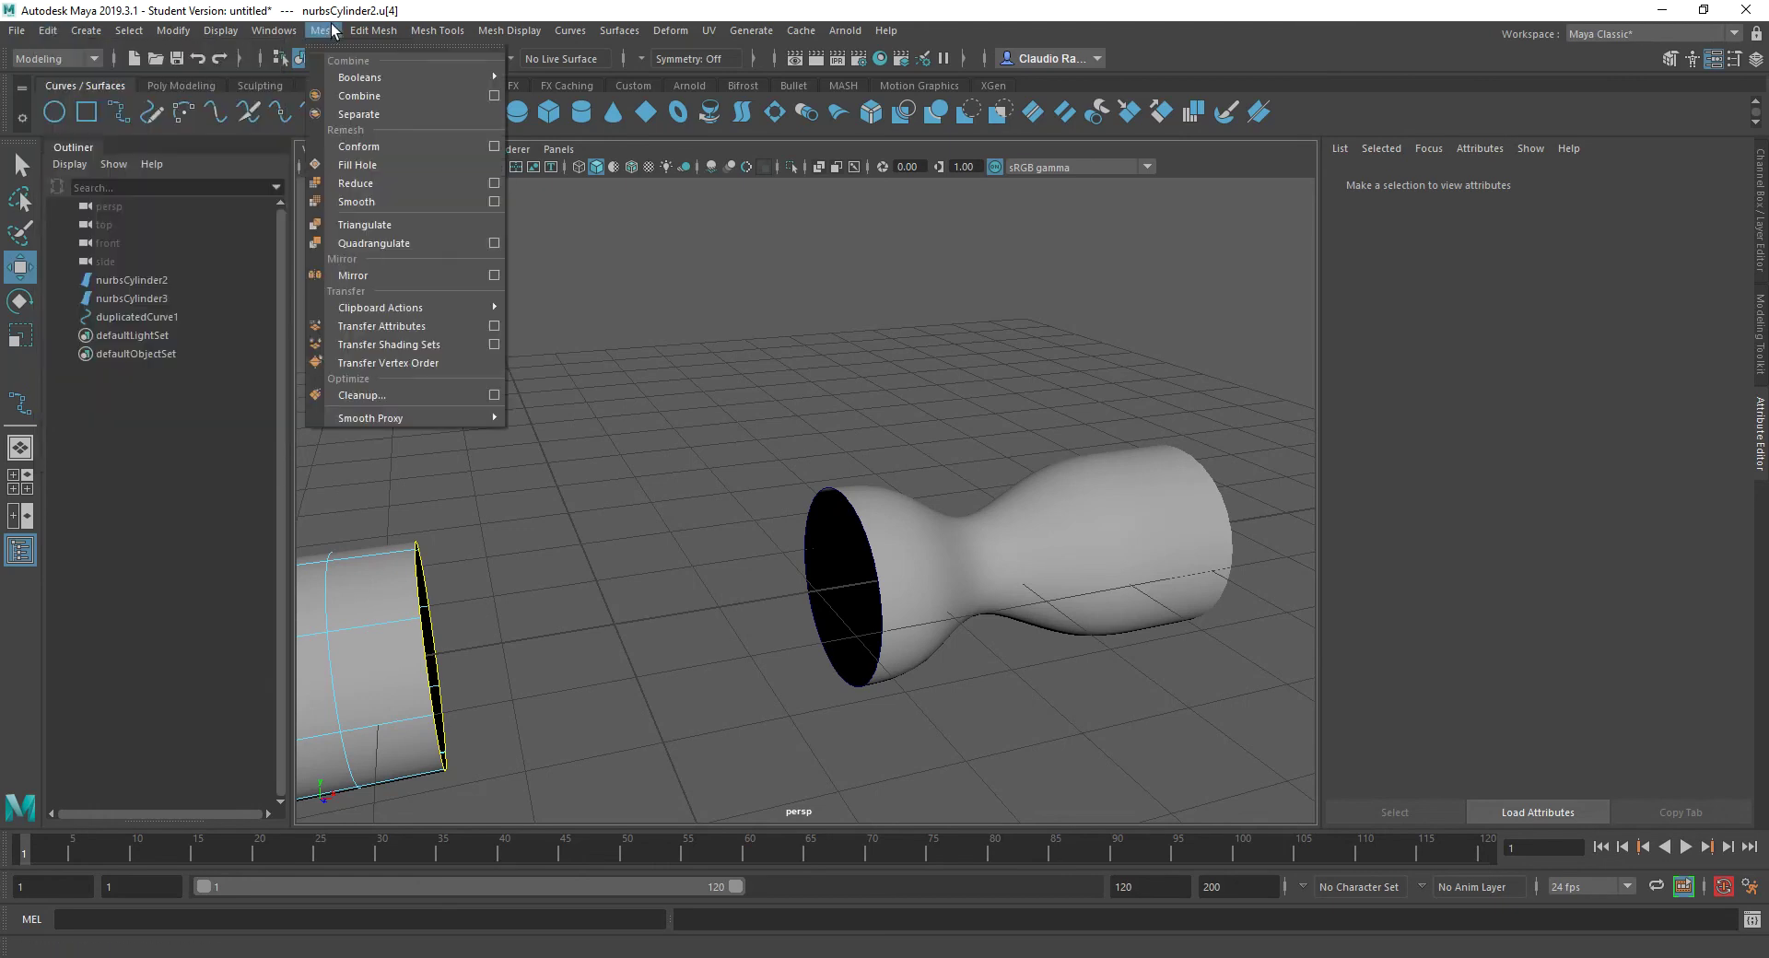
click(401, 8)
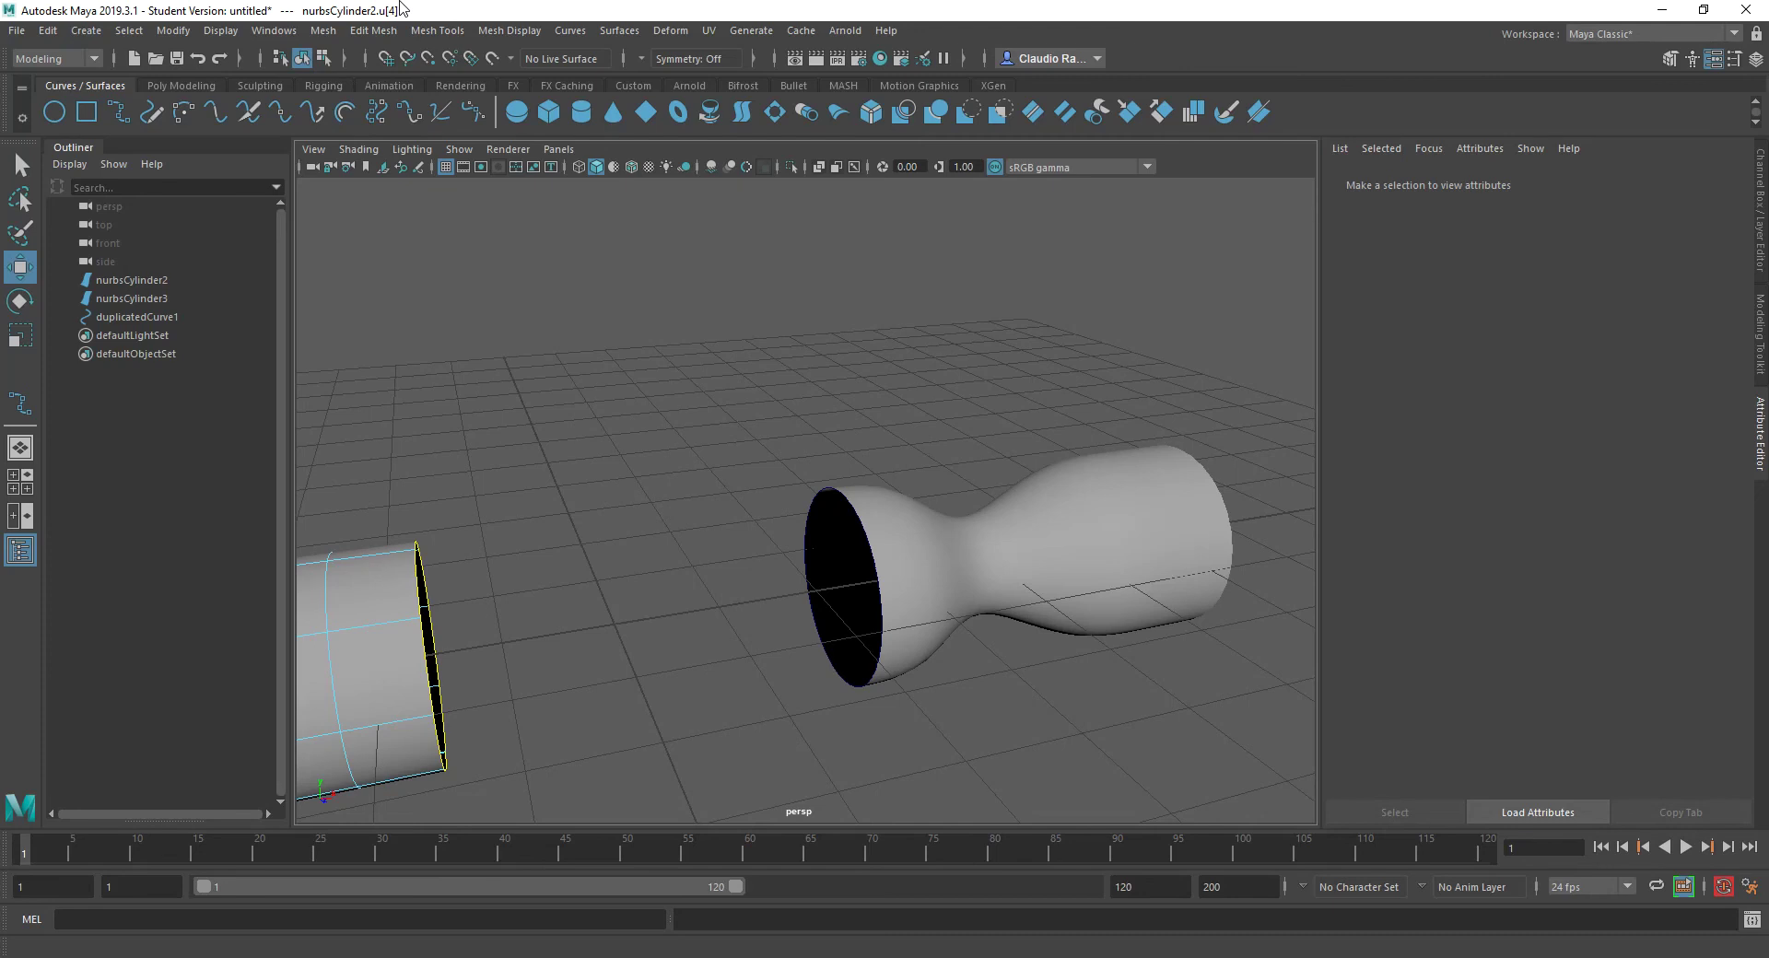
key(g)
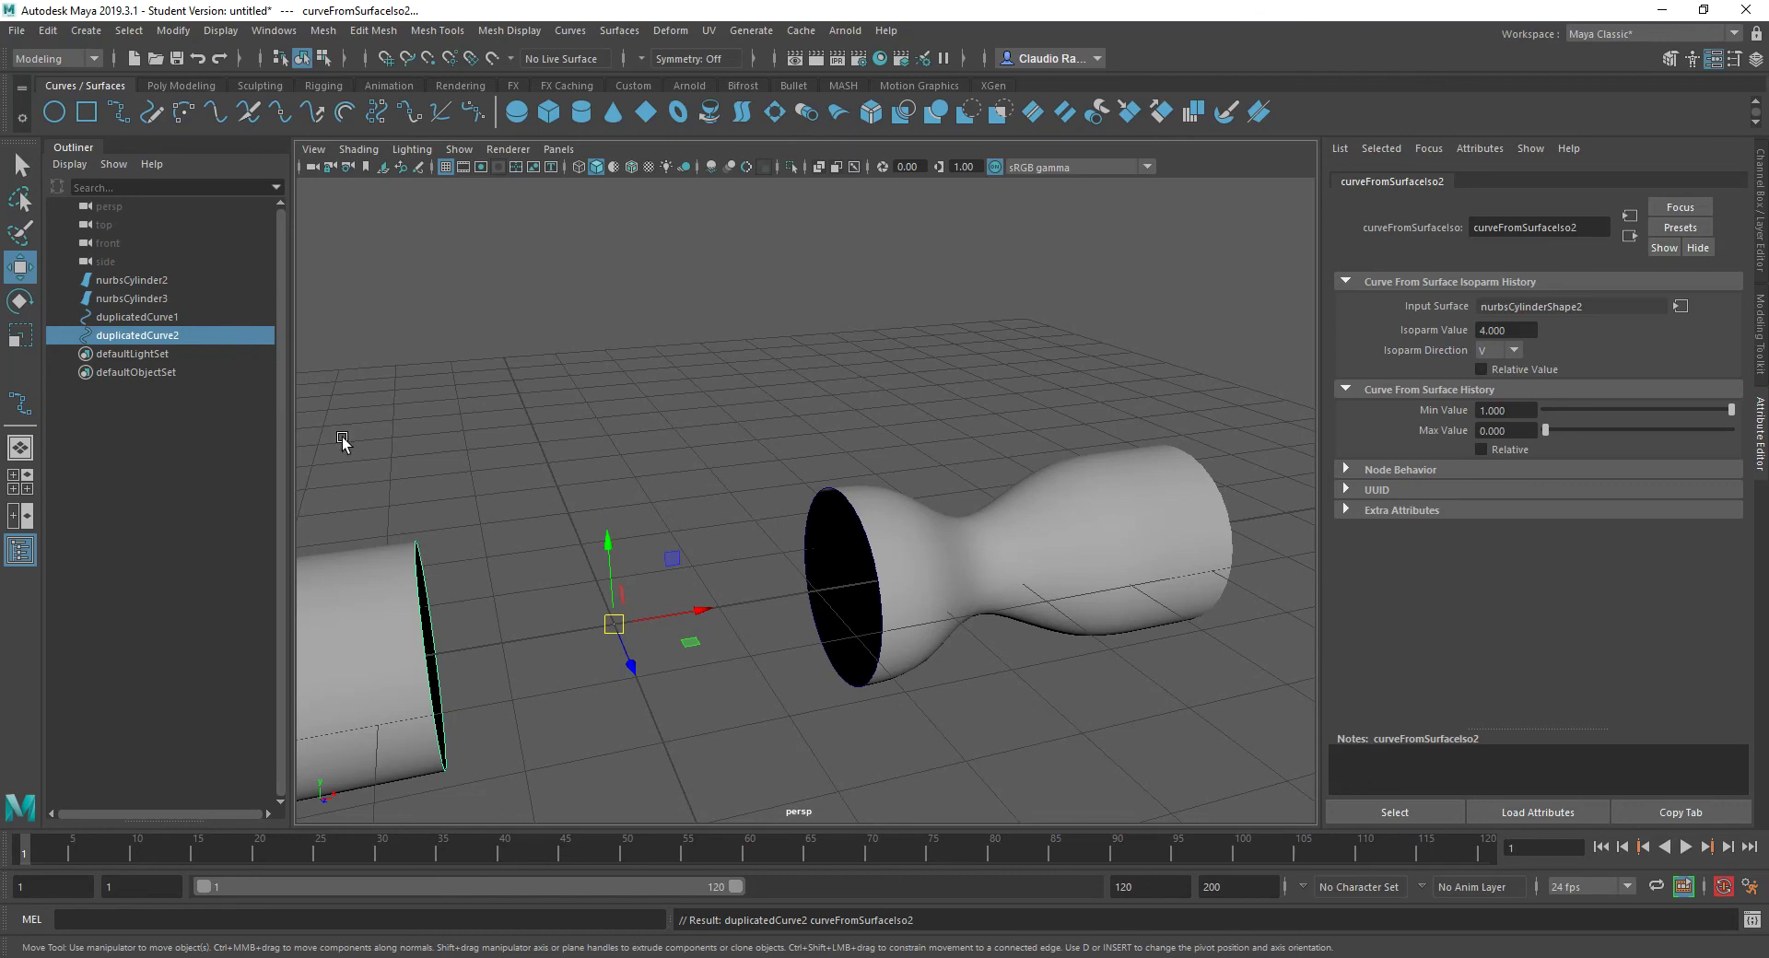
Step: Select both rim curves, duplicatedCurve1 and duplicatedCurve2, for lofting
ctrl+click(170, 319)
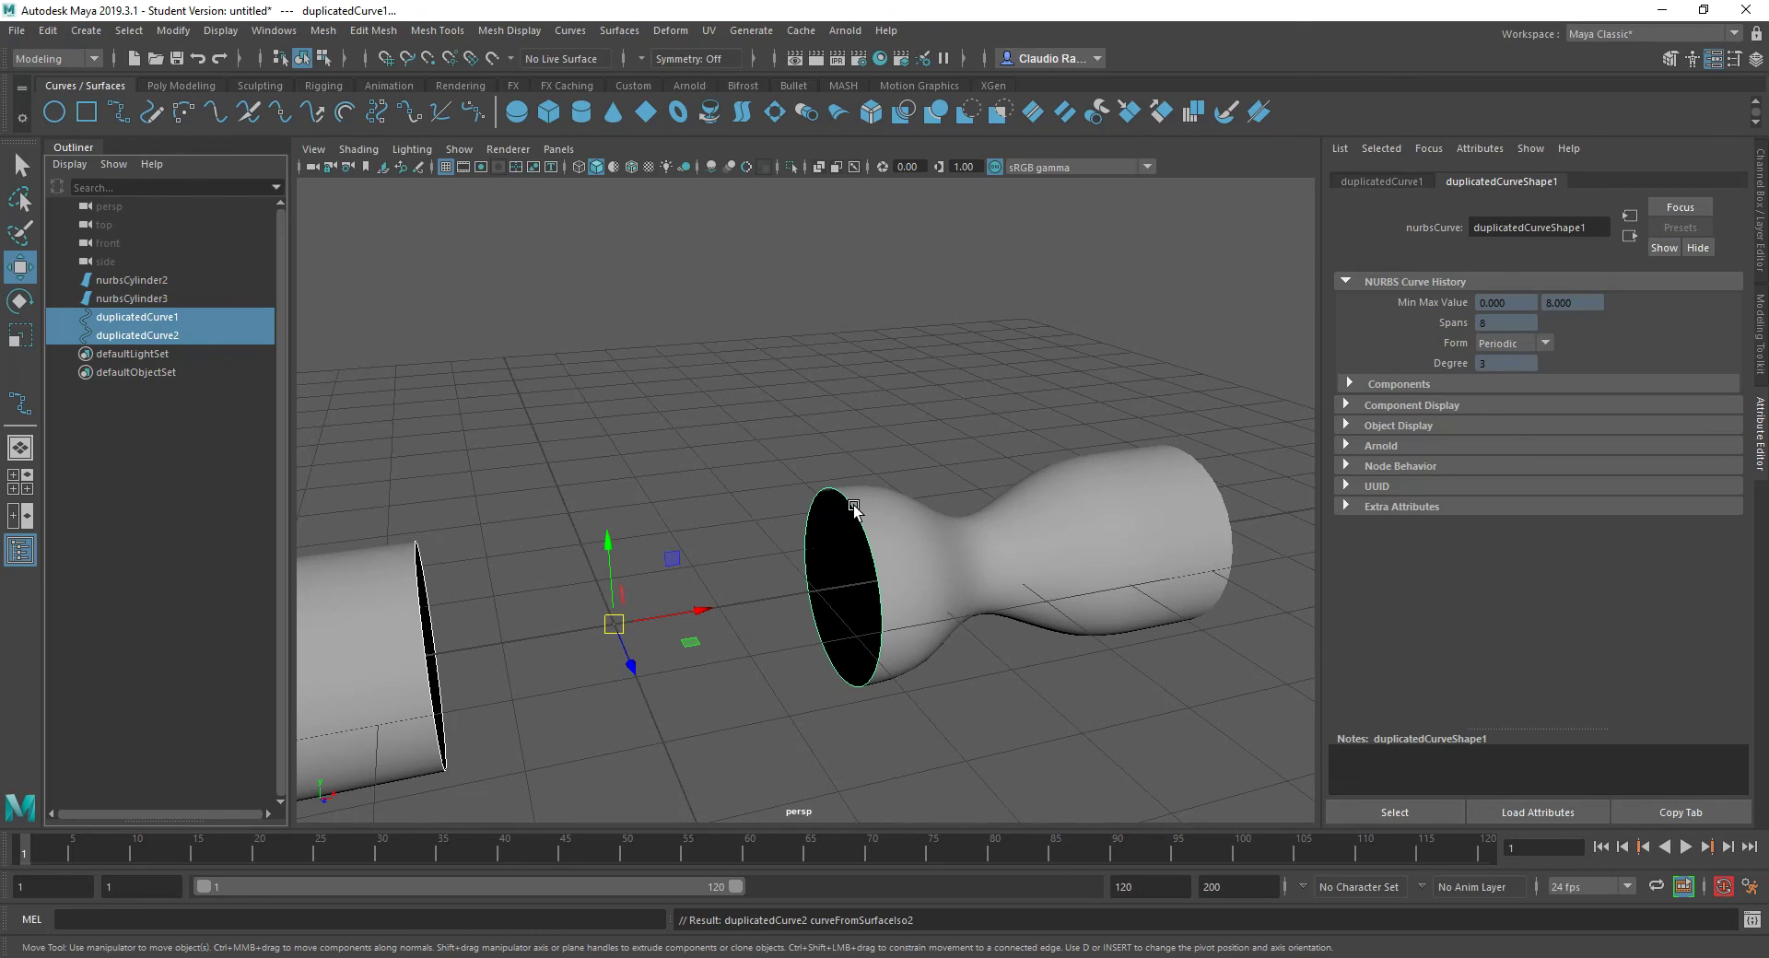
click(619, 31)
Step: Loft the two rim curves into loftedSurface1, then reverse its surface direction
click(637, 79)
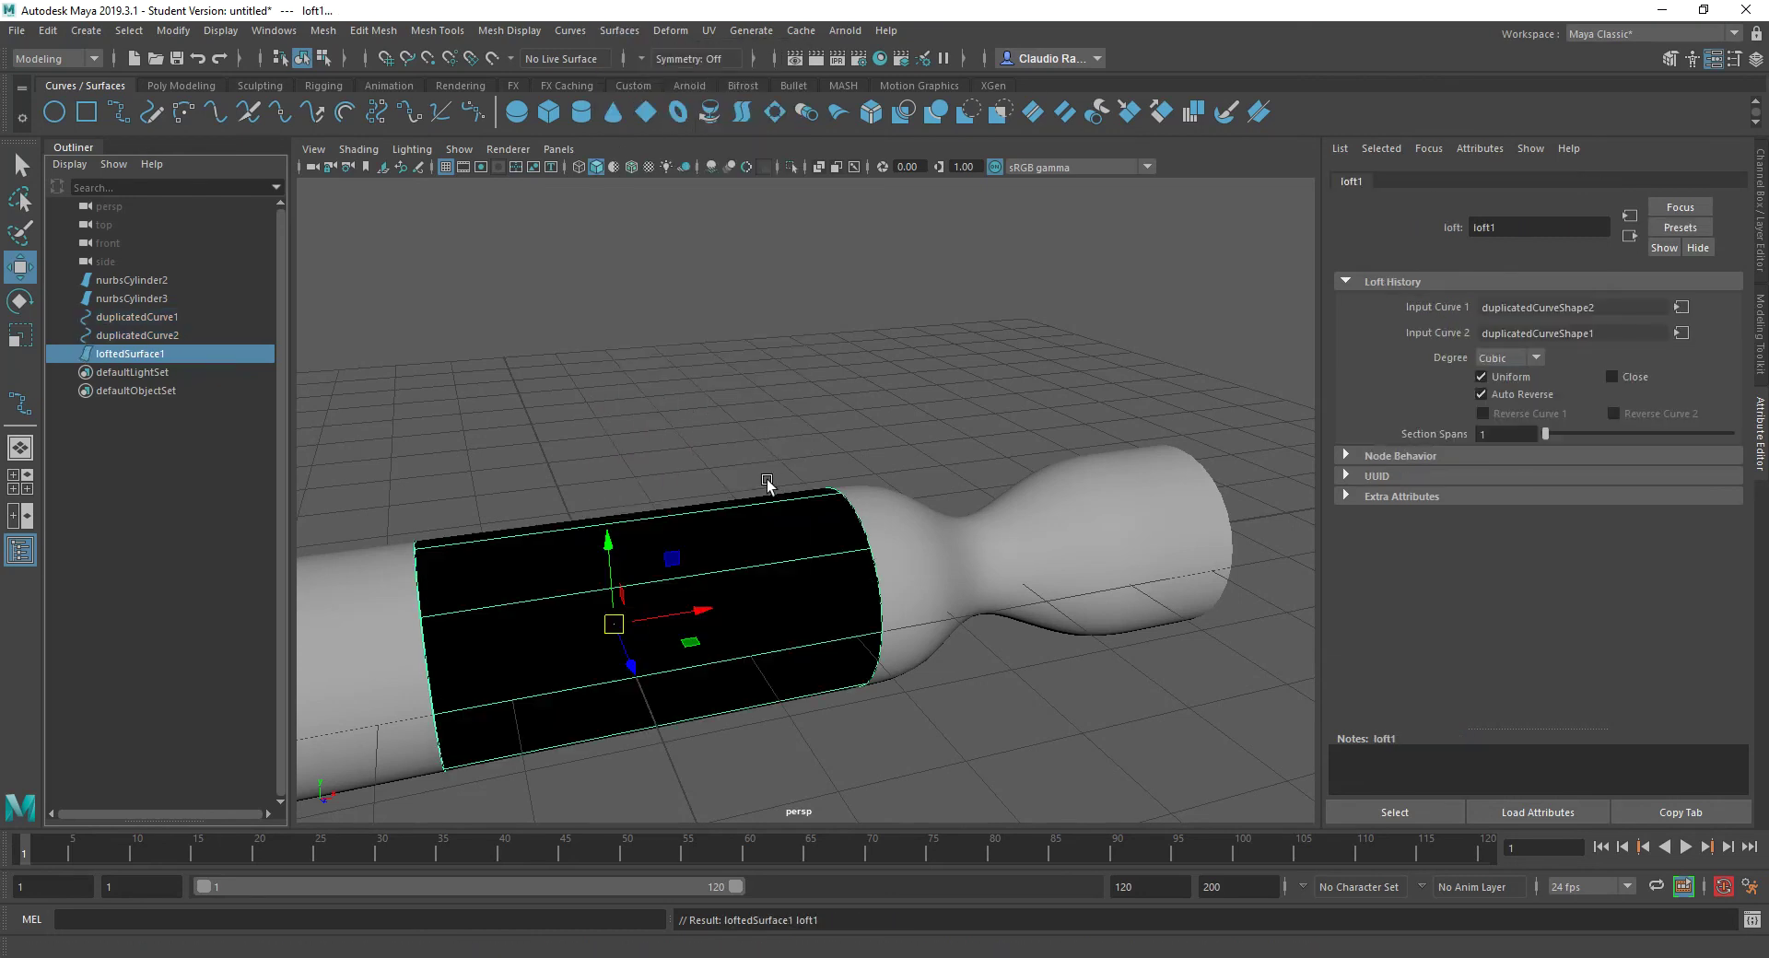
mouse_move(806, 562)
alt+mouse_down()
mouse_move(766, 501)
mouse_move(841, 411)
mouse_move(955, 458)
mouse_move(825, 551)
alt+mouse_up()
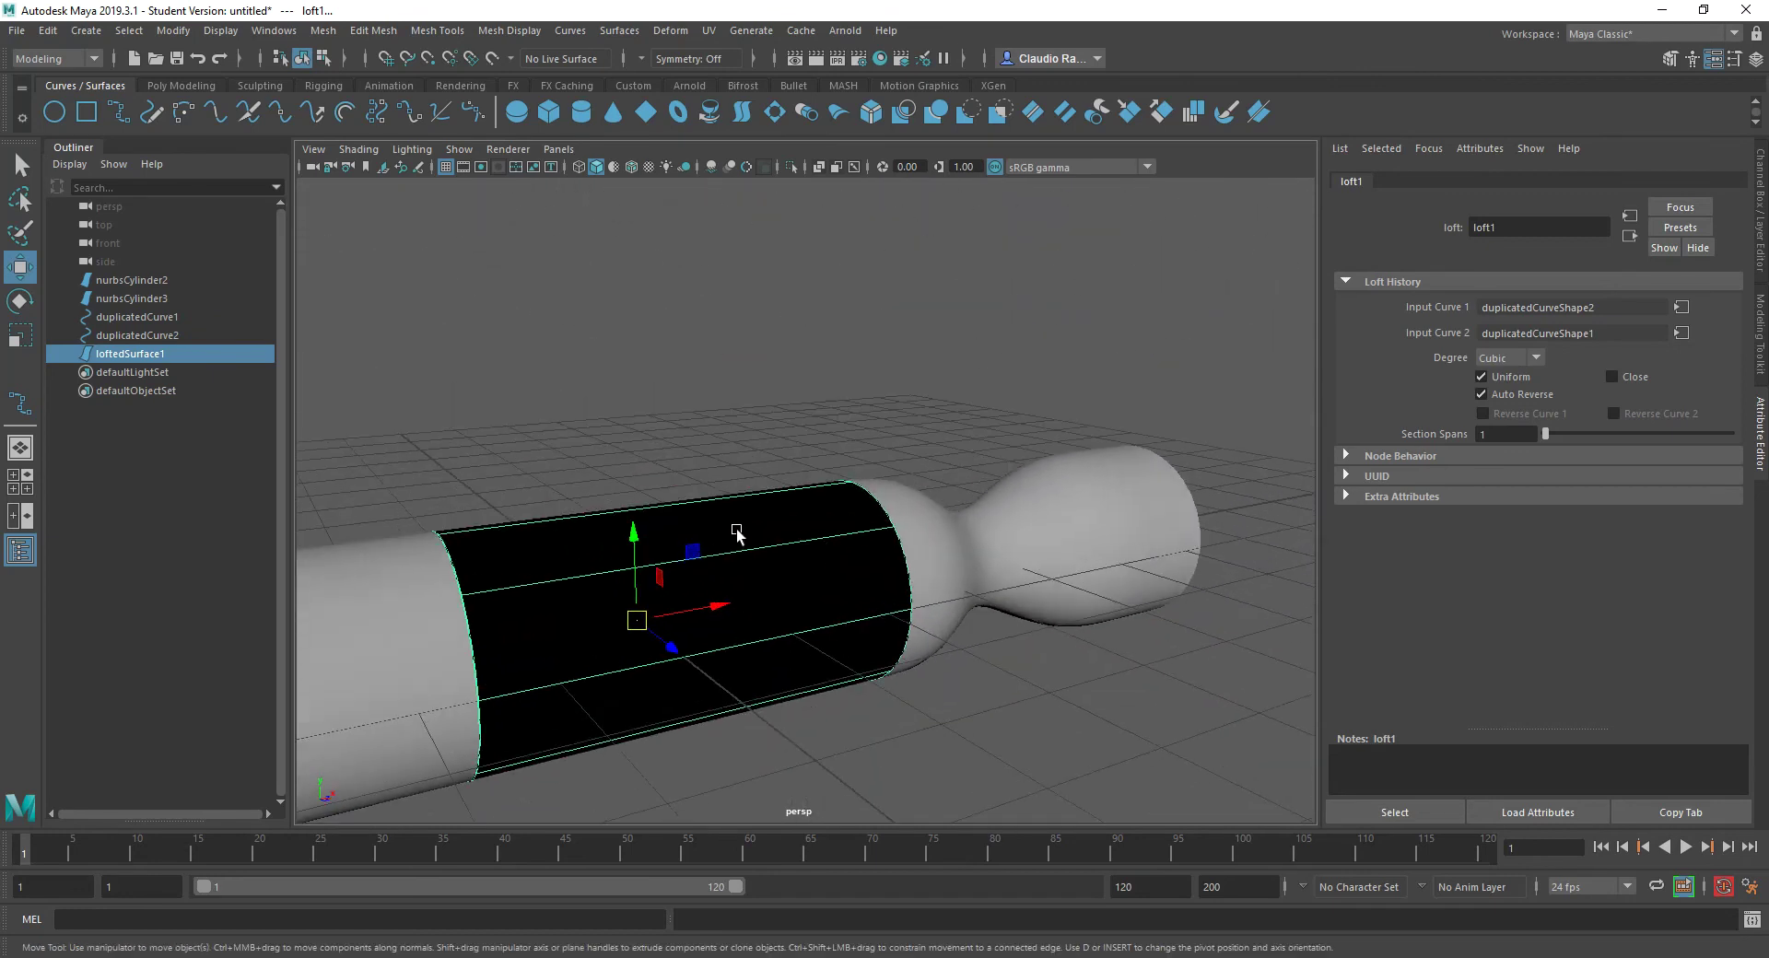
click(619, 31)
click(686, 691)
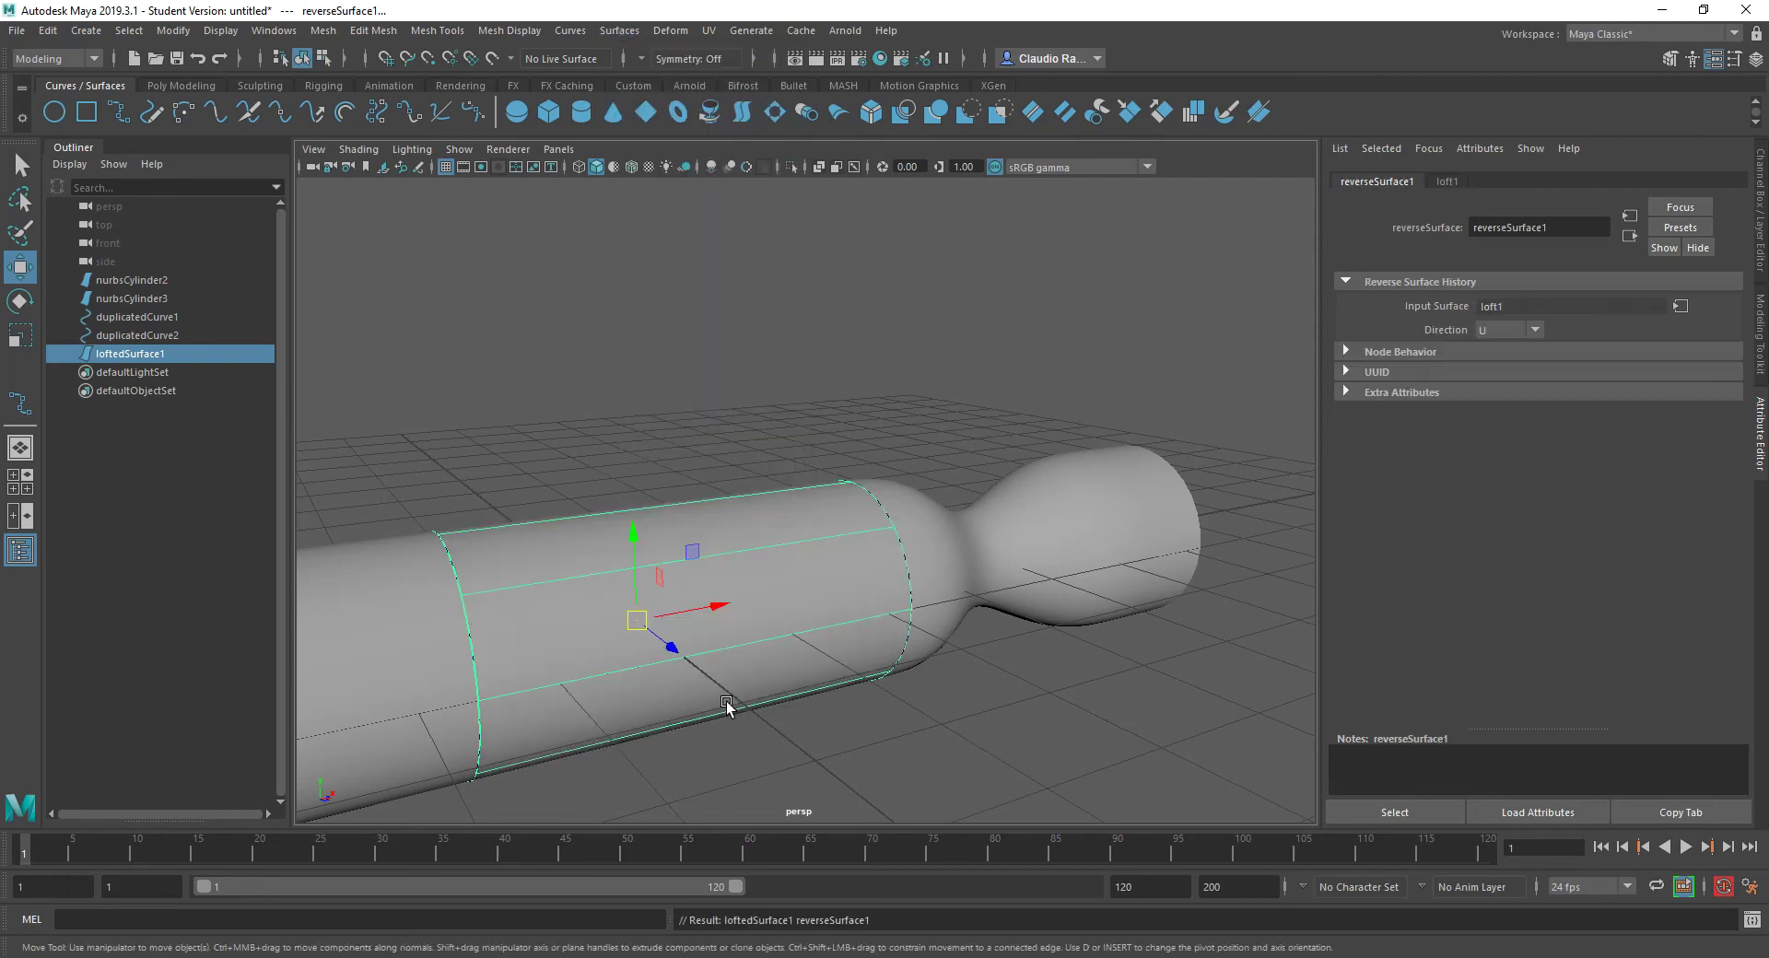
alt+drag(761, 711, 677, 737)
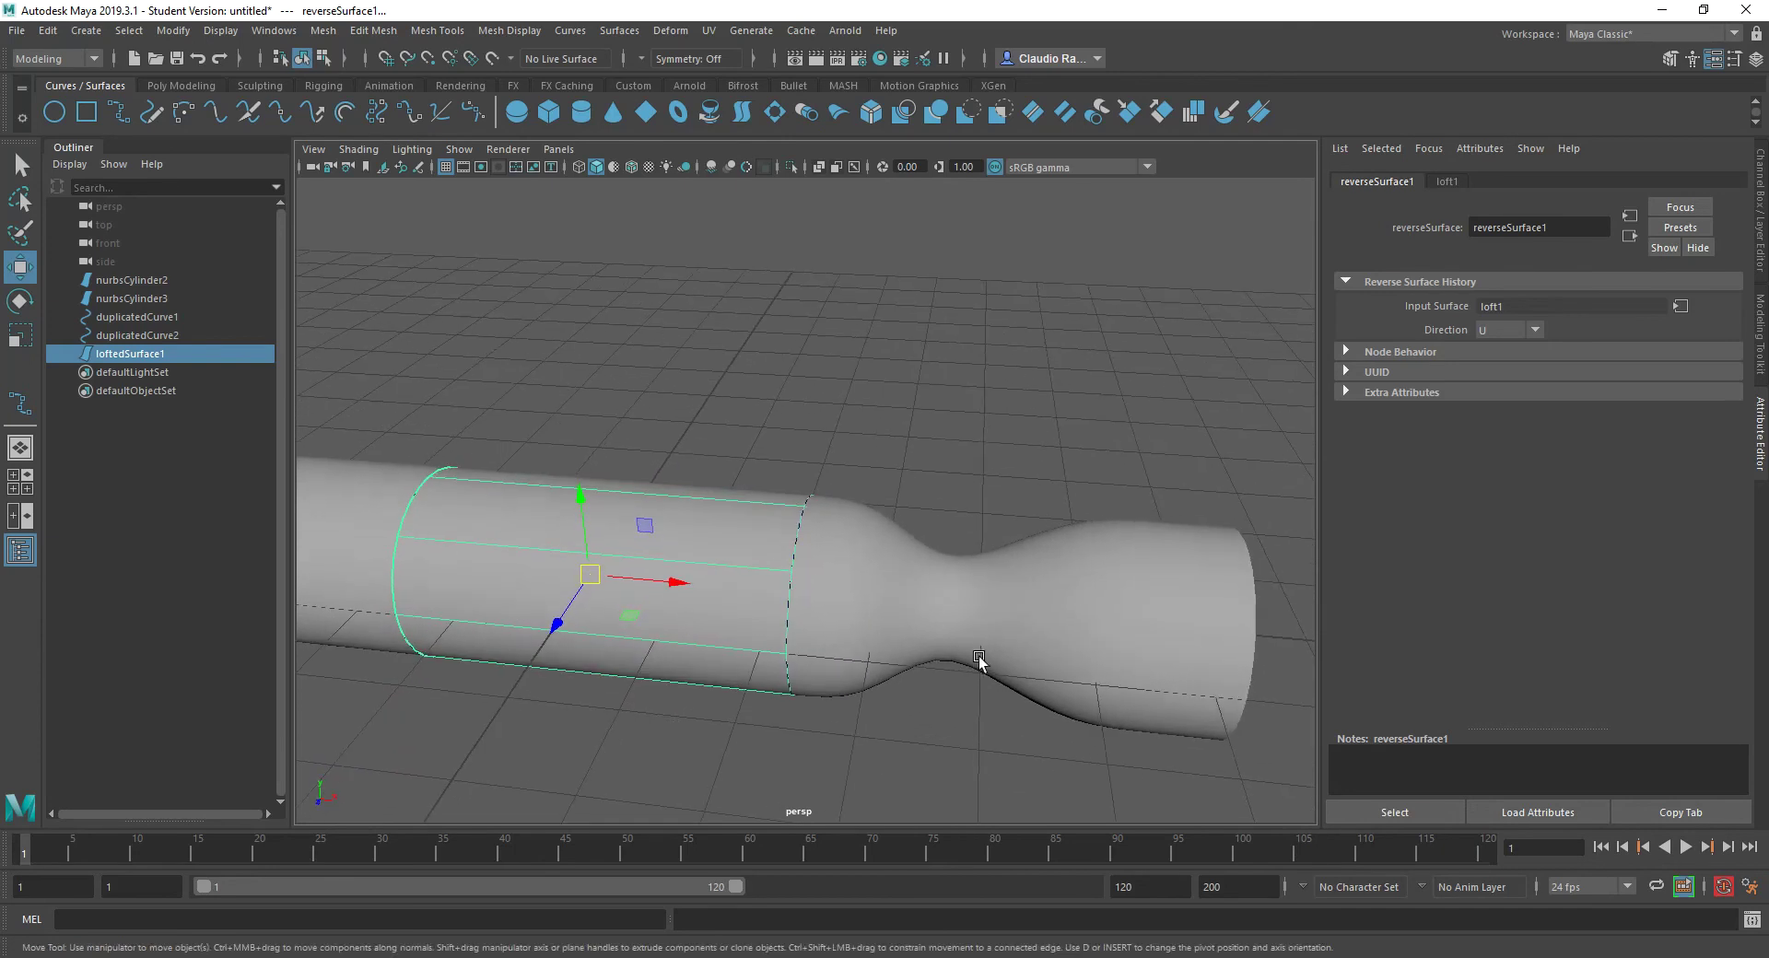
Step: Test-move the hourglass tube and lift the straight tube to check the loft follows
click(935, 604)
mouse_move(1018, 541)
mouse_down()
mouse_move(1035, 375)
mouse_move(1013, 548)
mouse_up()
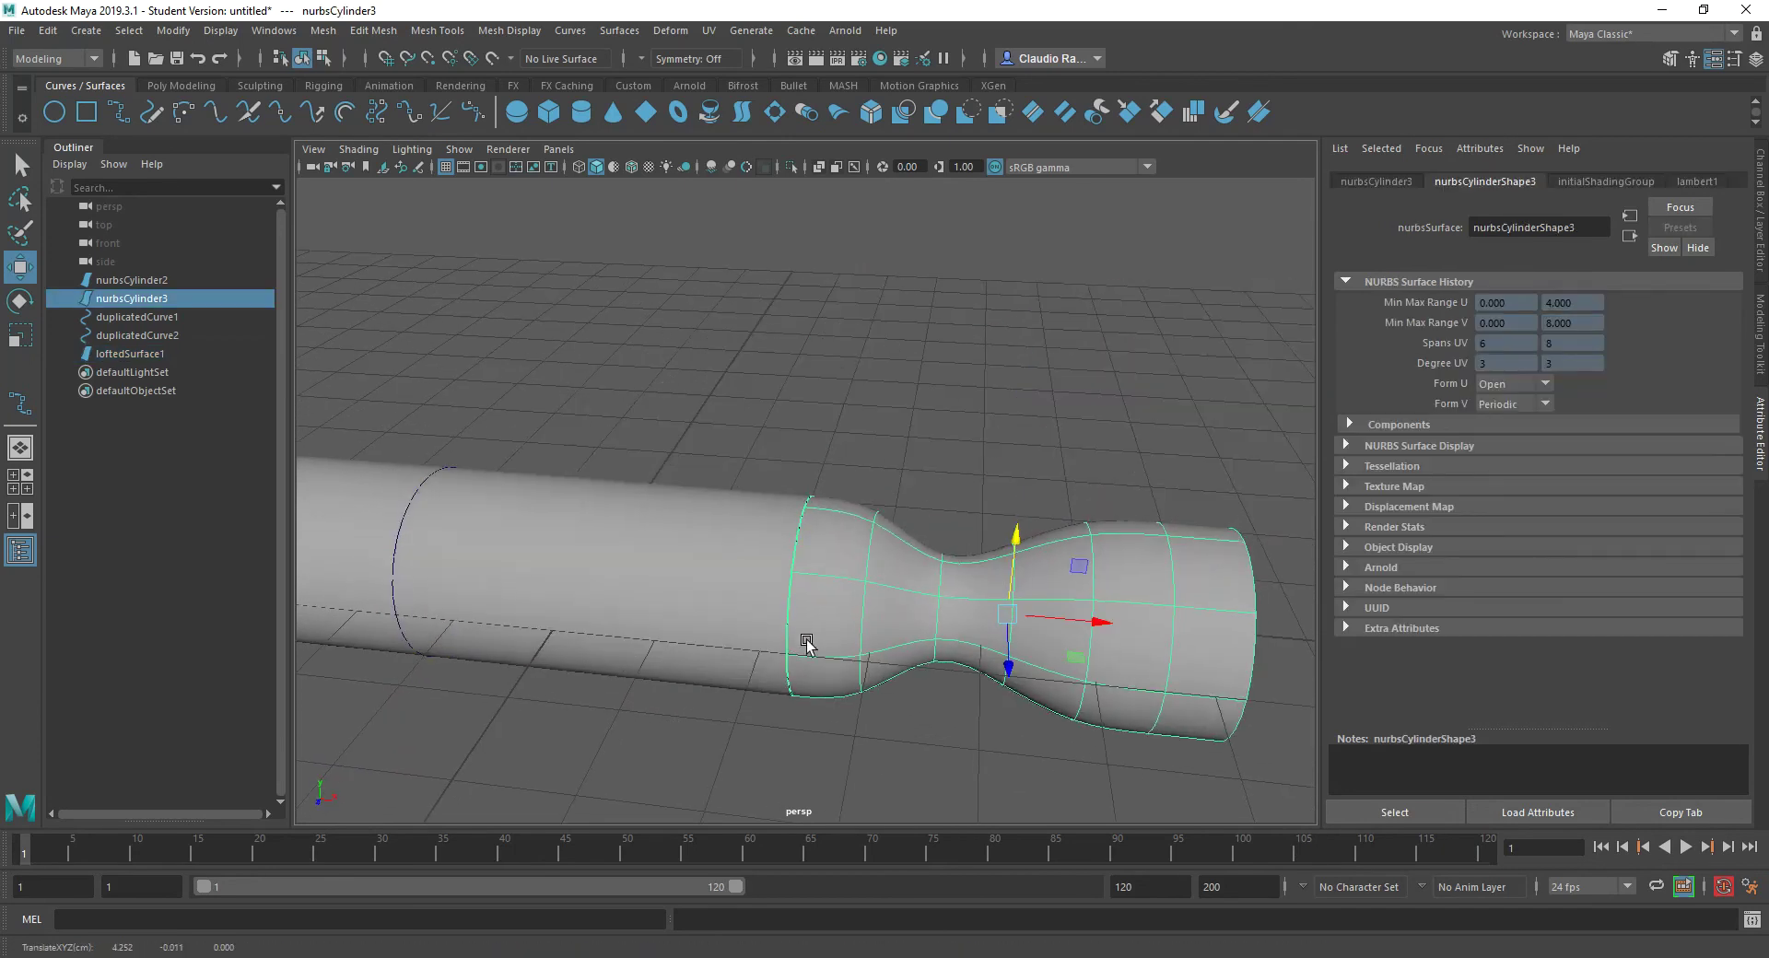
mouse_move(710, 645)
alt+mouse_down()
mouse_move(790, 645)
mouse_move(722, 668)
alt+mouse_up()
click(382, 660)
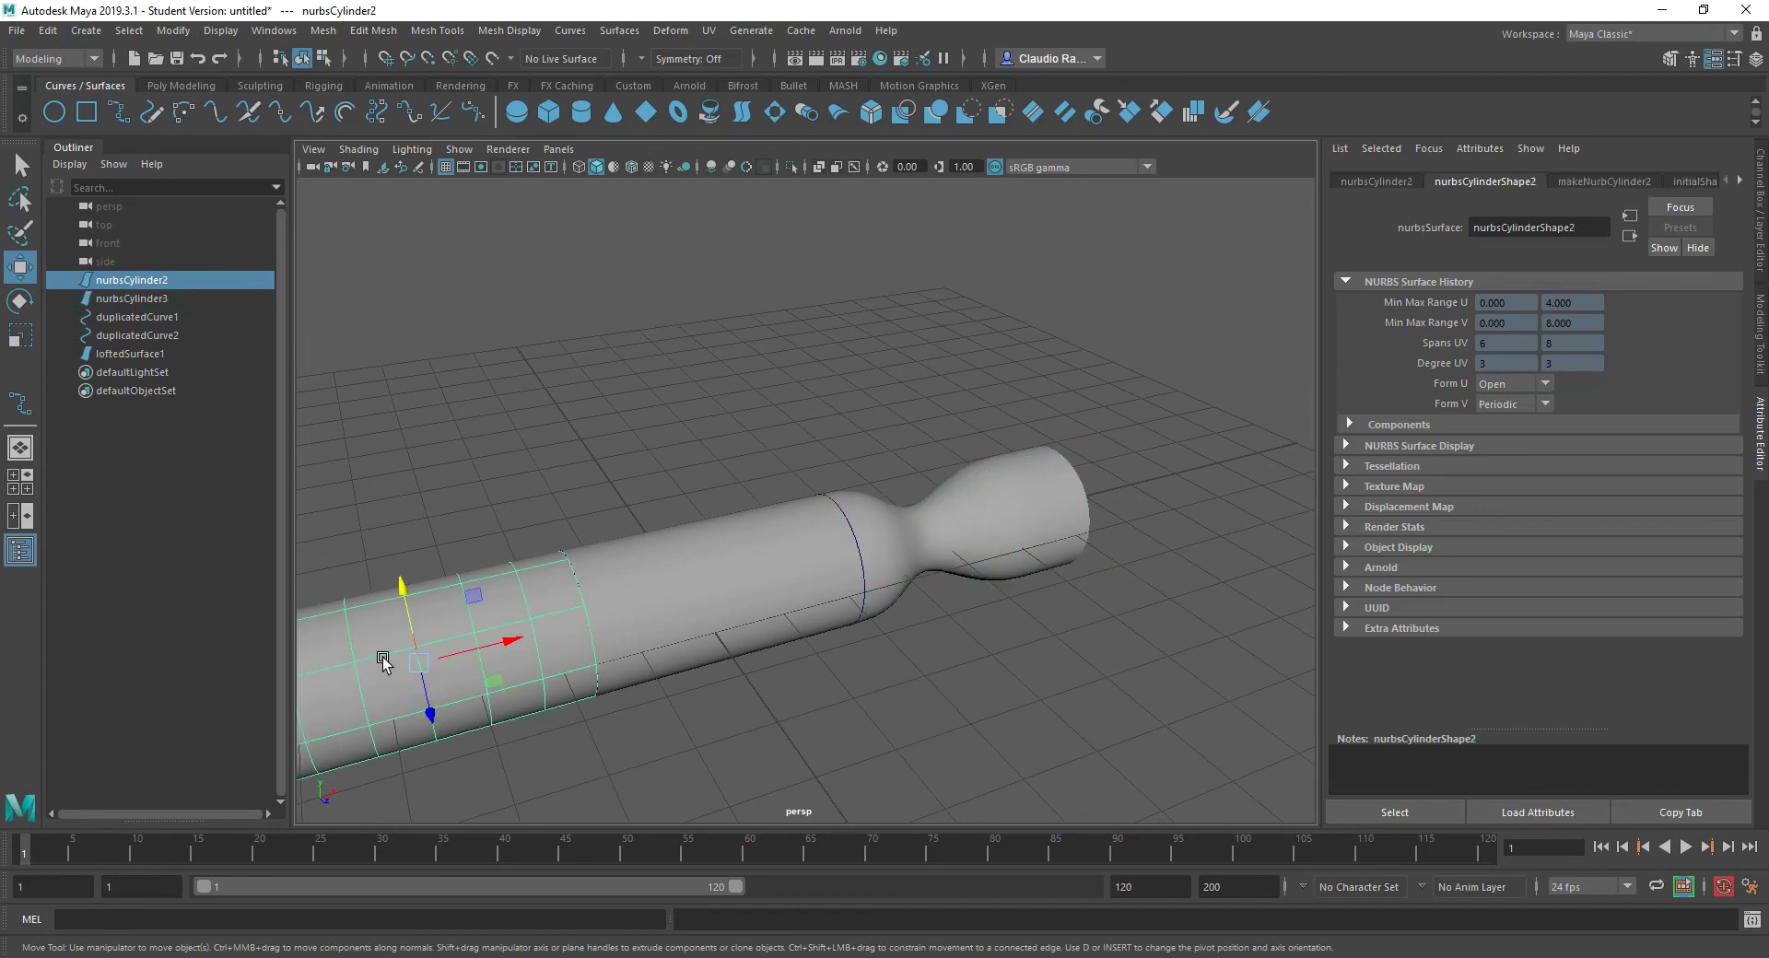
drag(400, 591, 429, 460)
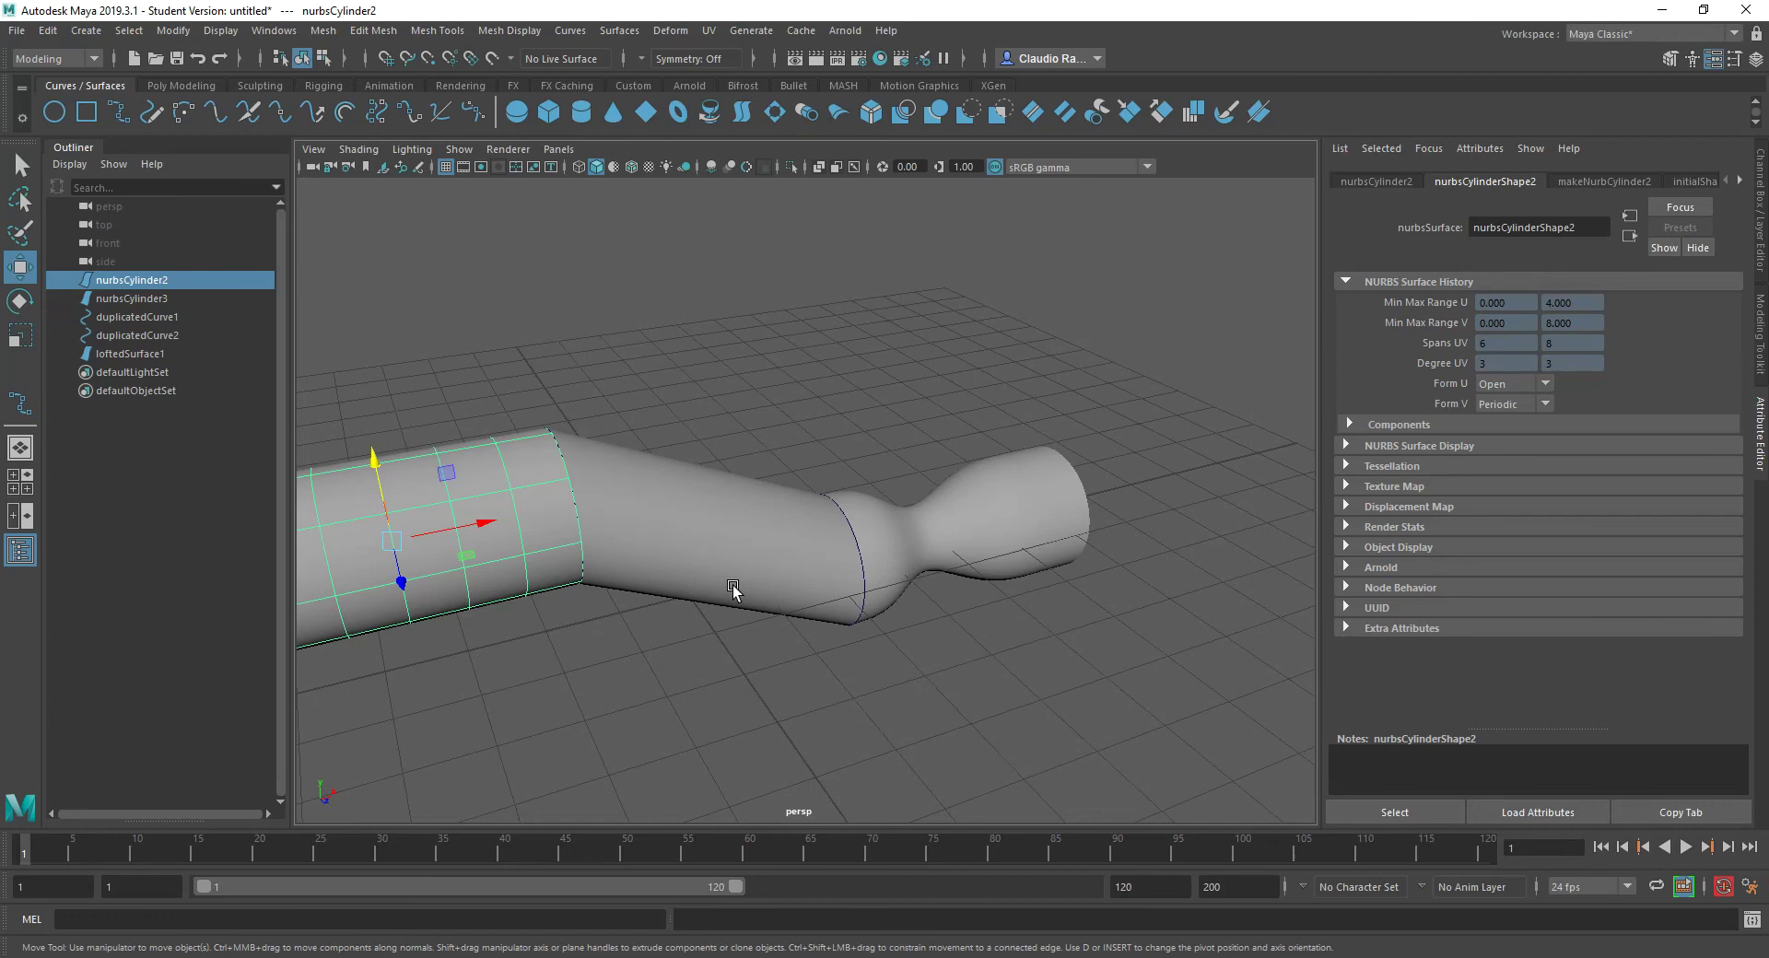
Step: Raise the straight tube up-left and reposition the hourglass tube higher and further right
click(881, 536)
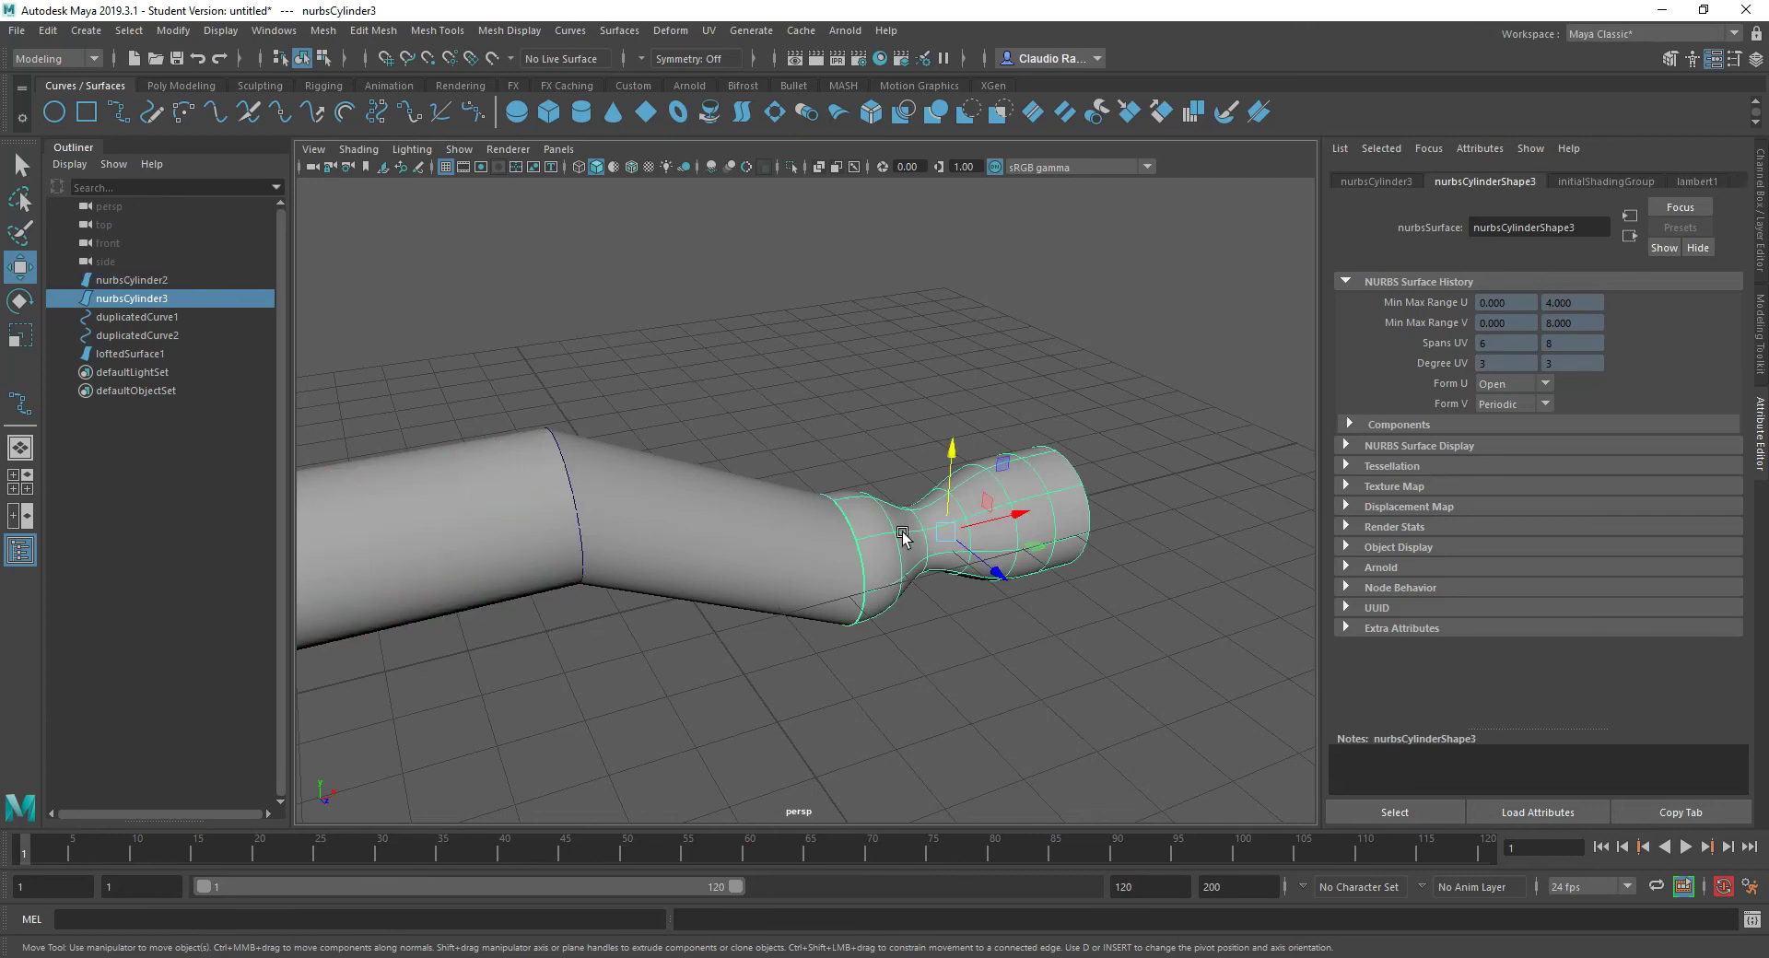
click(448, 502)
drag(375, 461, 703, 635)
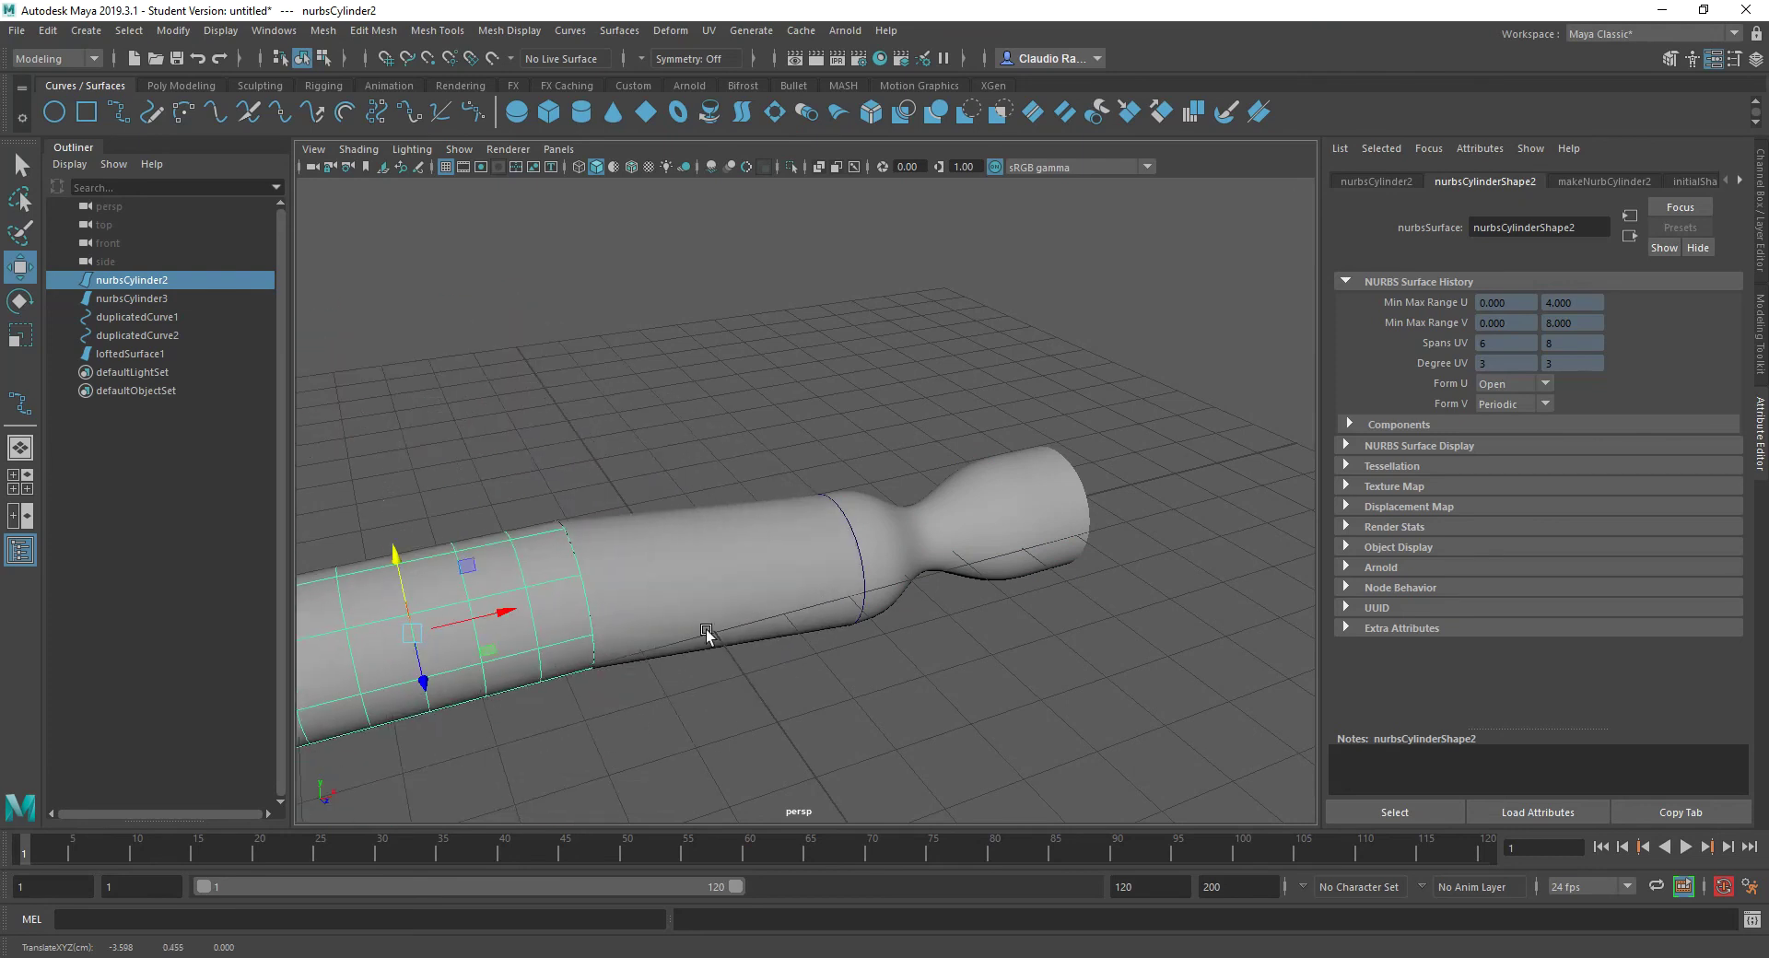
click(864, 602)
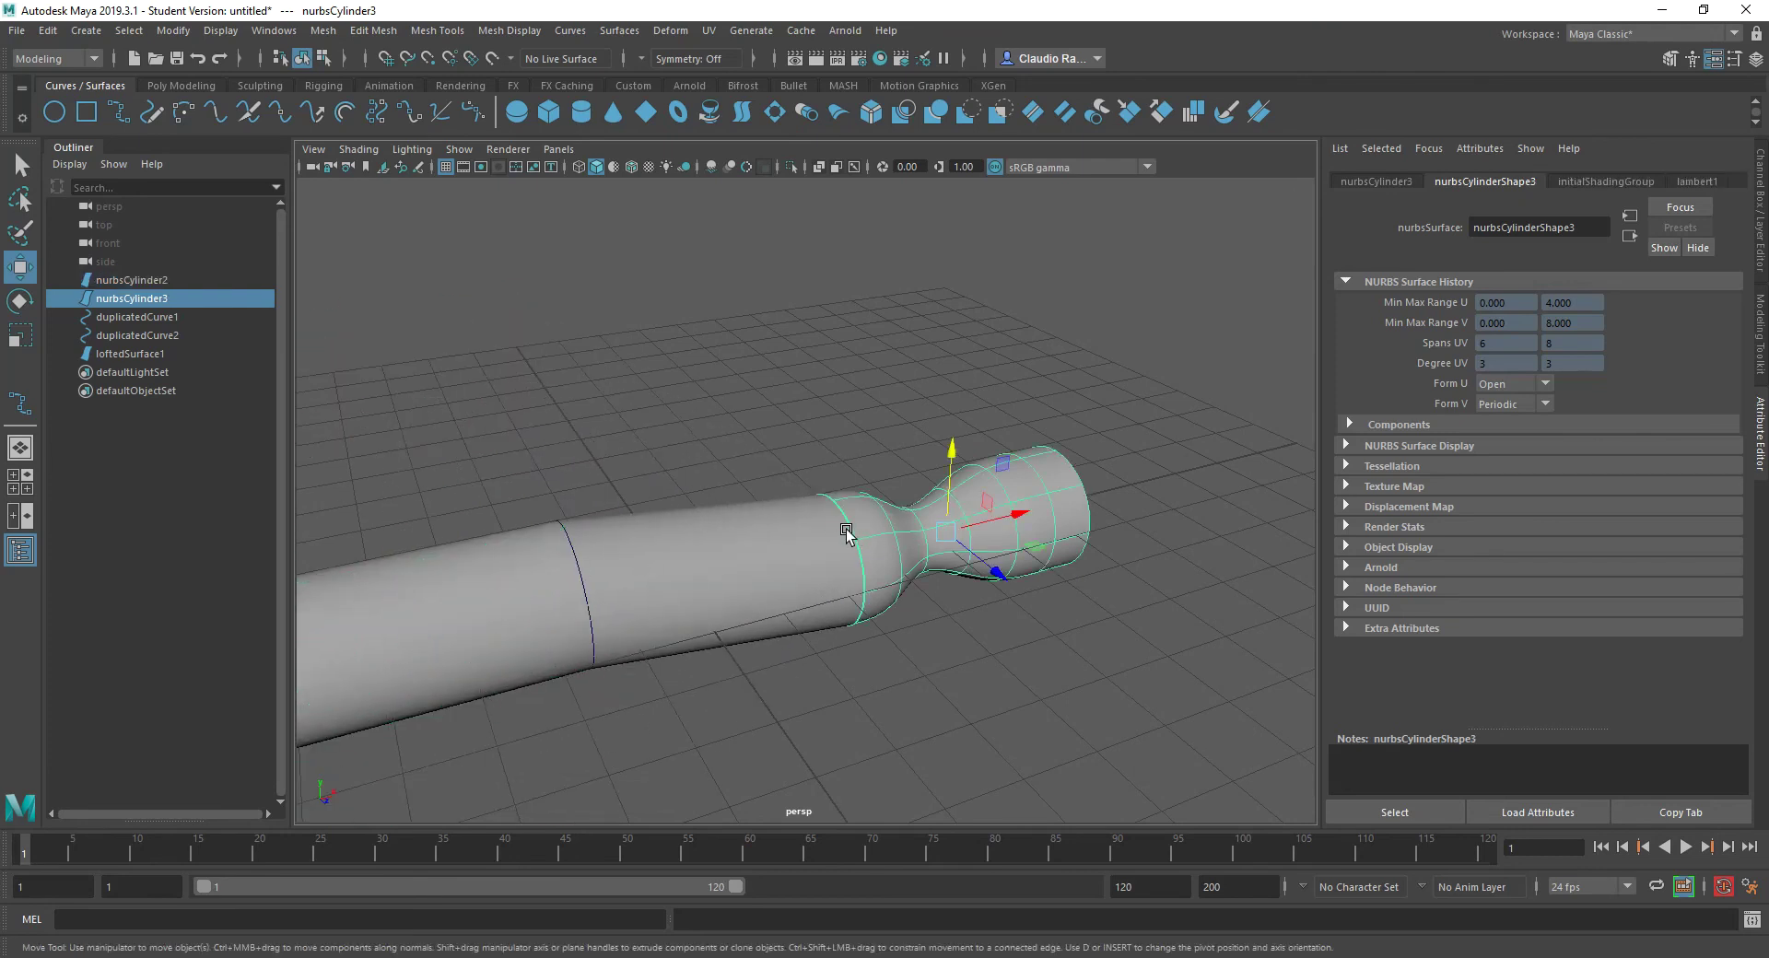
drag(949, 467, 954, 322)
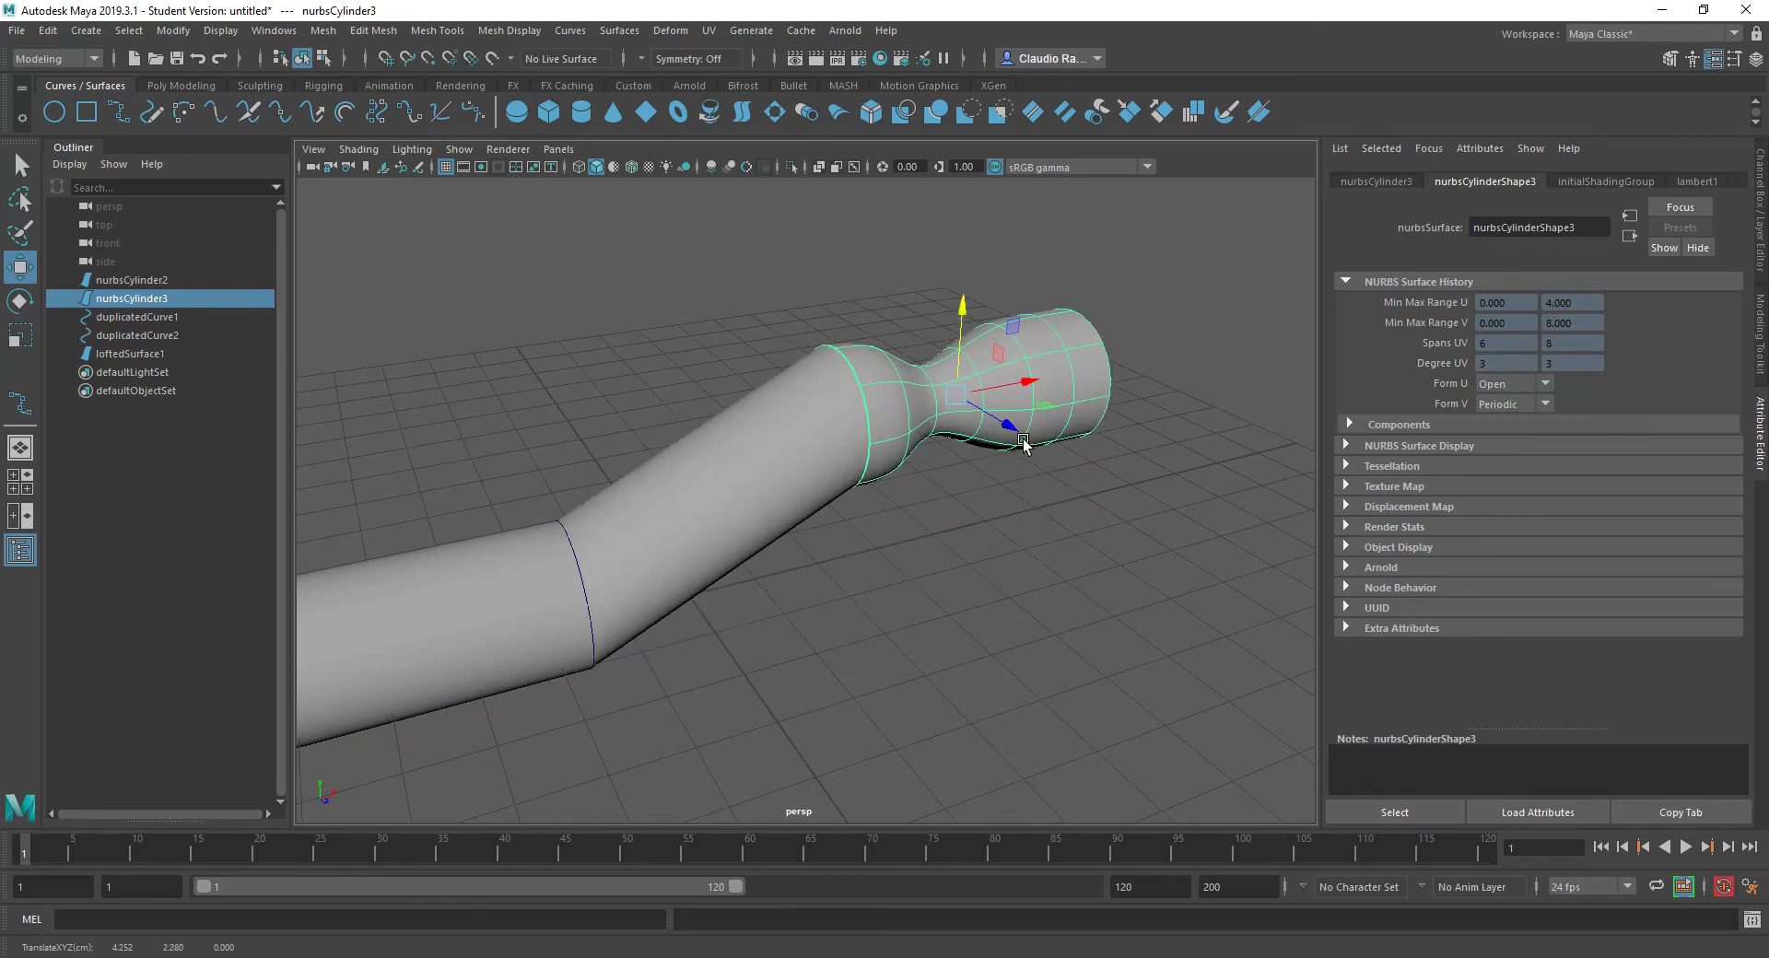
mouse_move(1037, 380)
mouse_down()
mouse_move(896, 407)
mouse_move(1048, 387)
mouse_up()
drag(978, 313, 963, 484)
mouse_move(975, 423)
mouse_down()
mouse_move(975, 392)
mouse_move(974, 426)
mouse_up()
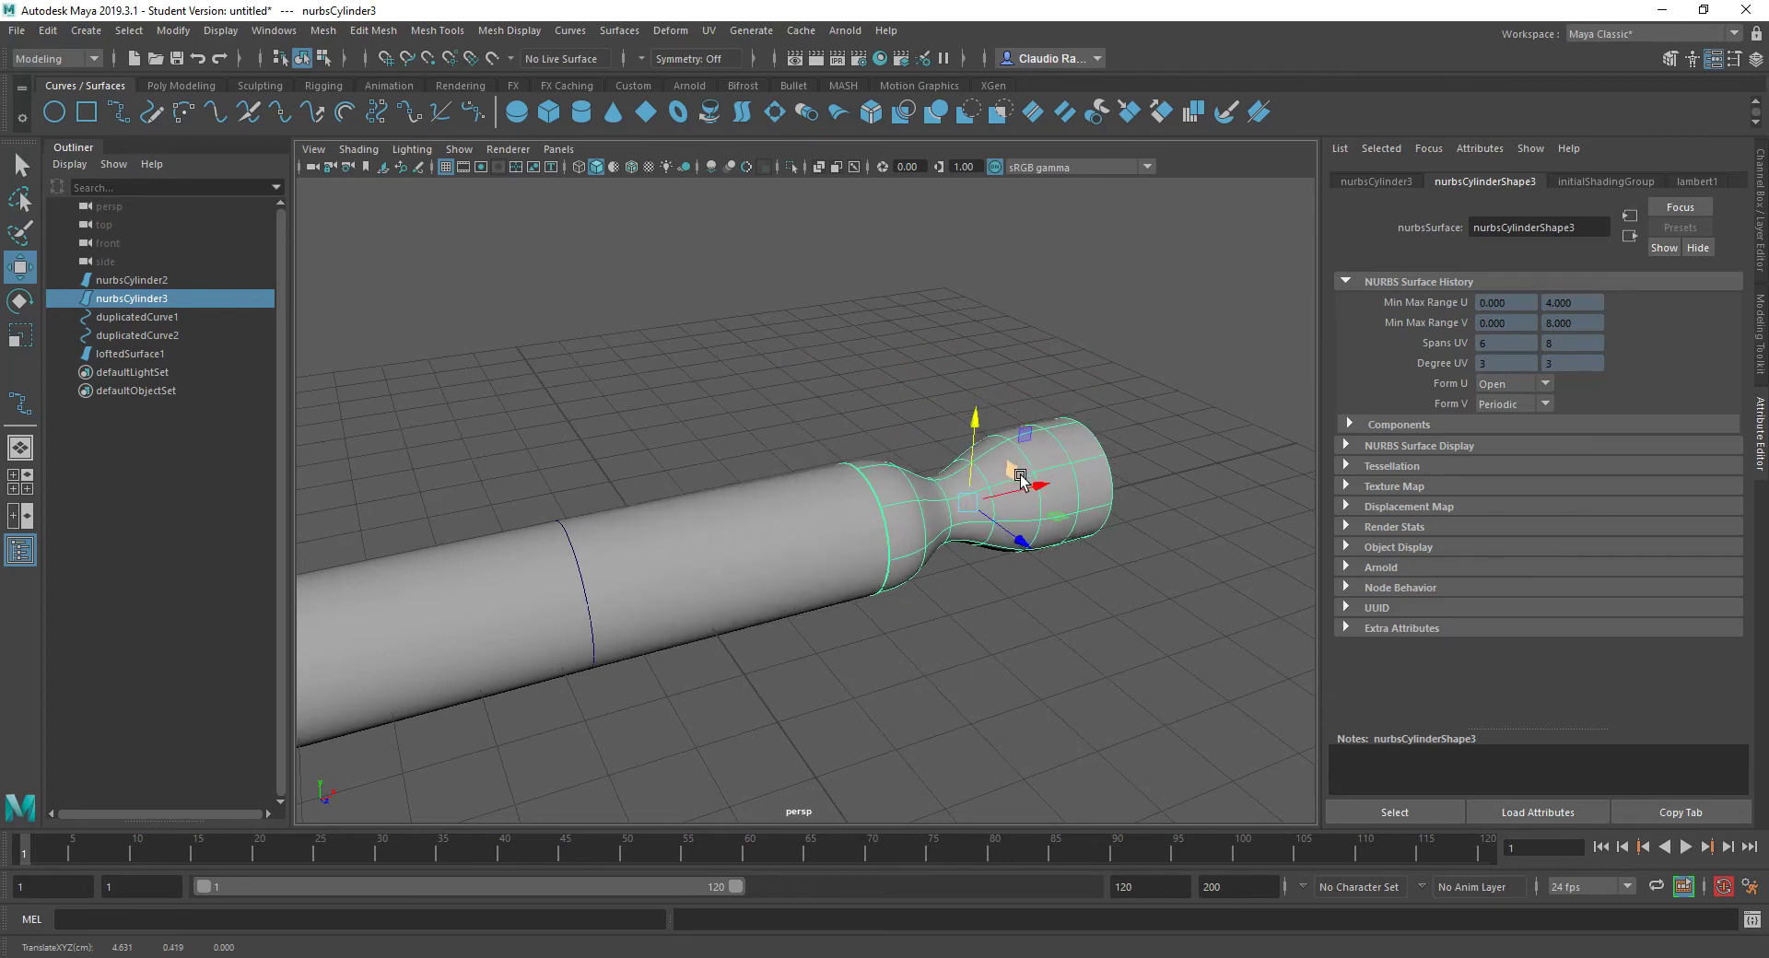